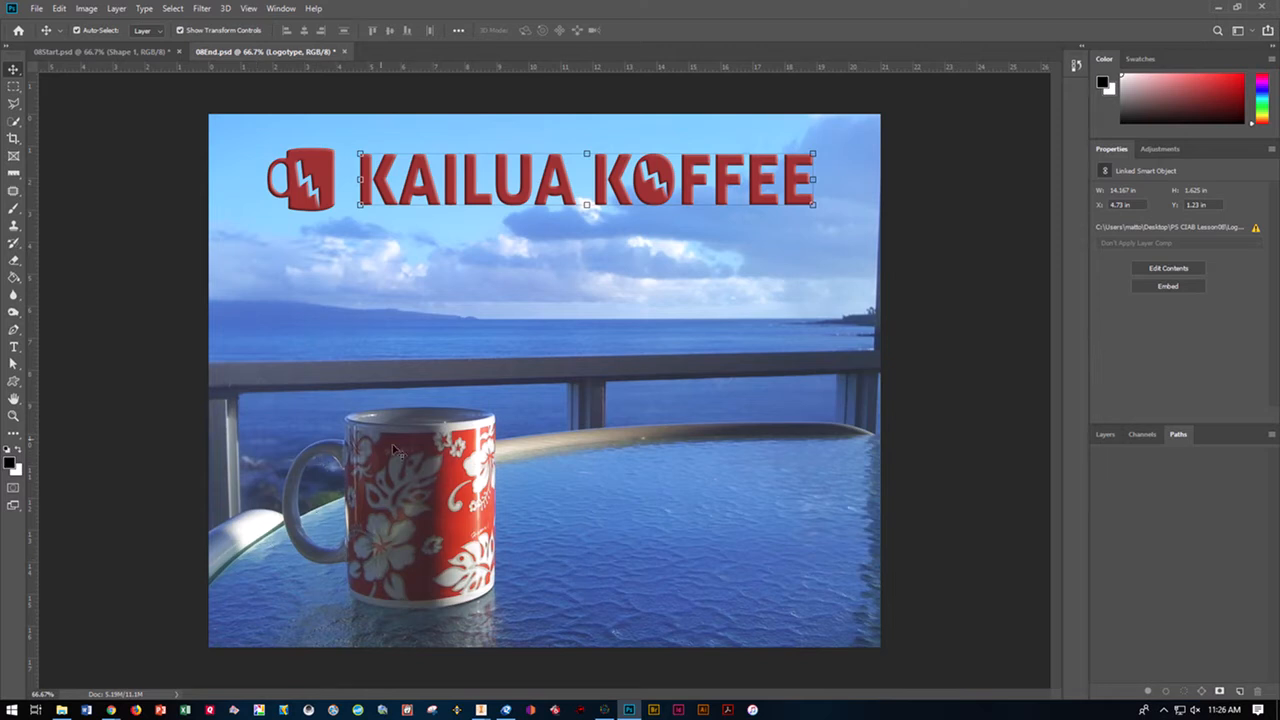
In 08Start.psd, define the traced mug path as a custom shape named "coffee cup"
{"action": "left_click", "coordinate": [130, 52]}
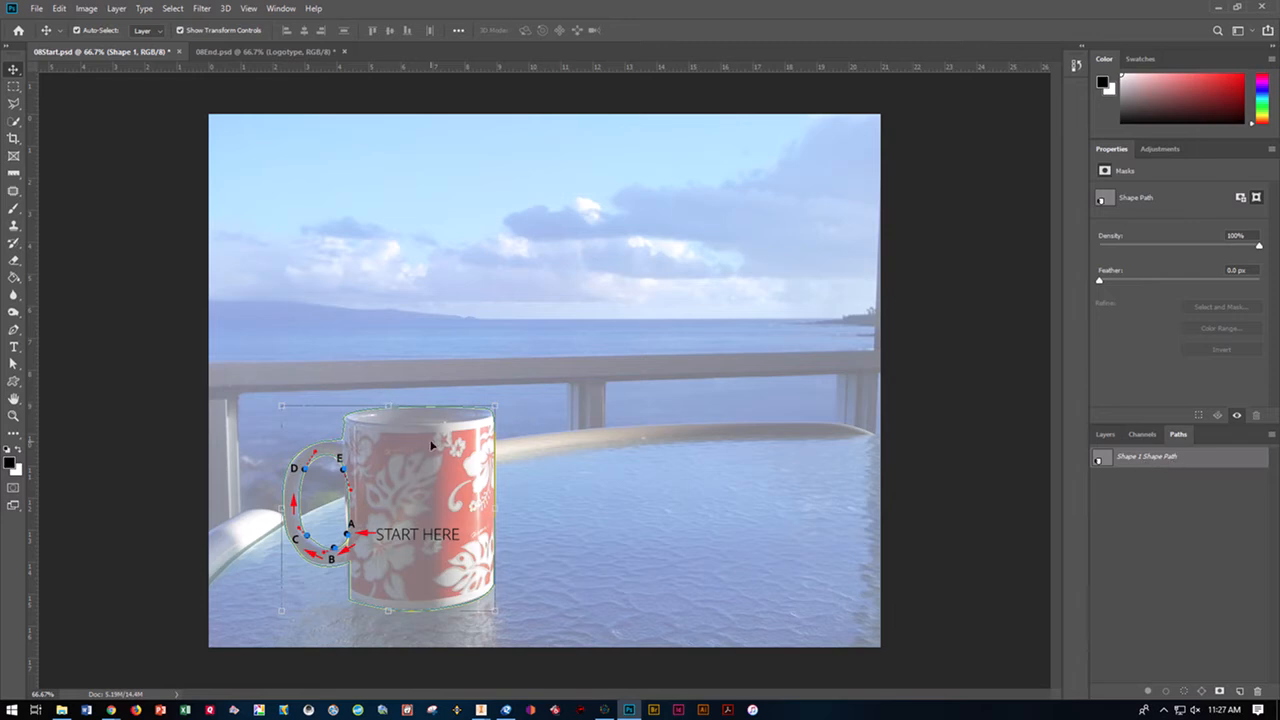
{"action": "left_click", "coordinate": [59, 8]}
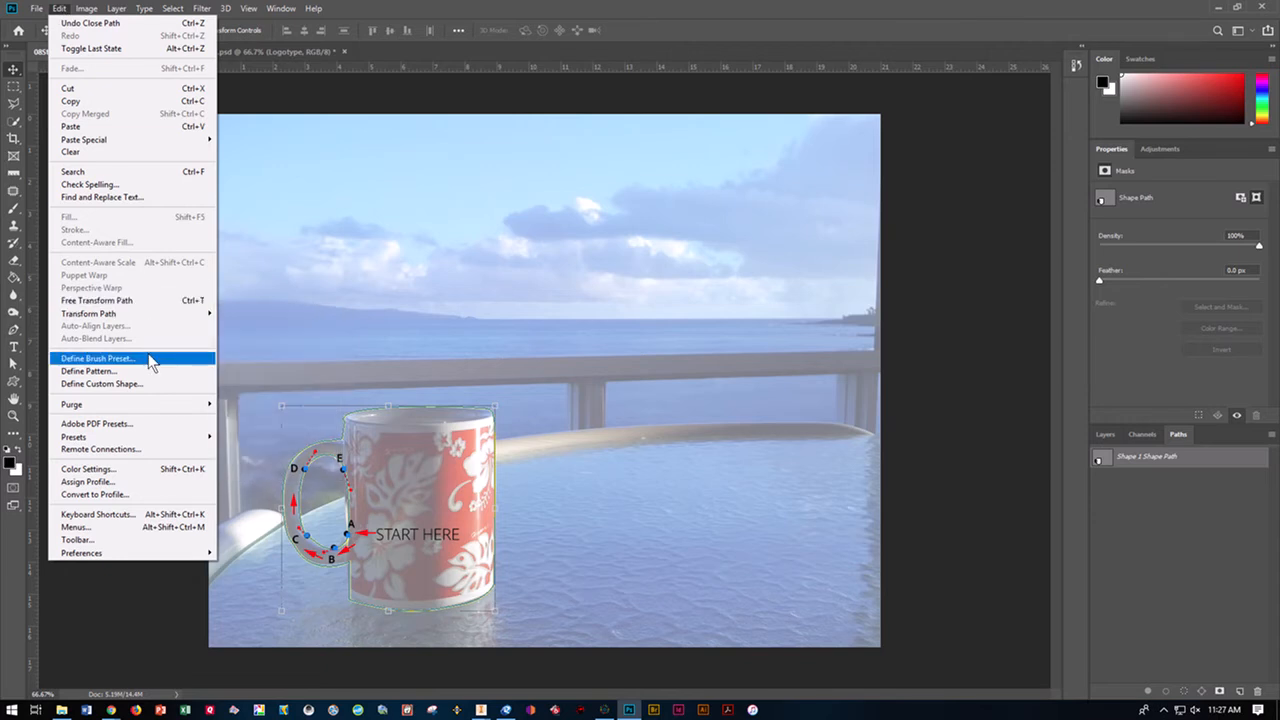
{"action": "left_click", "coordinate": [148, 385]}
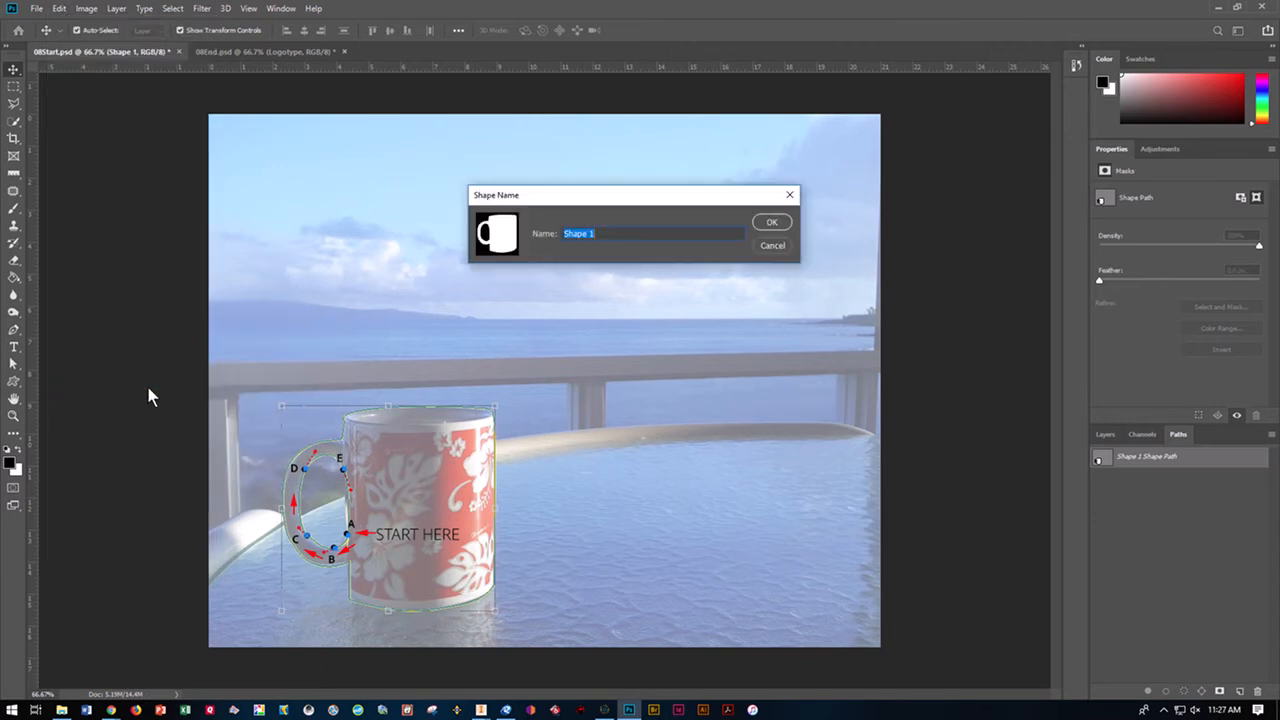
{"action": "type", "text": "coffee cup"}
{"action": "left_click", "coordinate": [767, 222]}
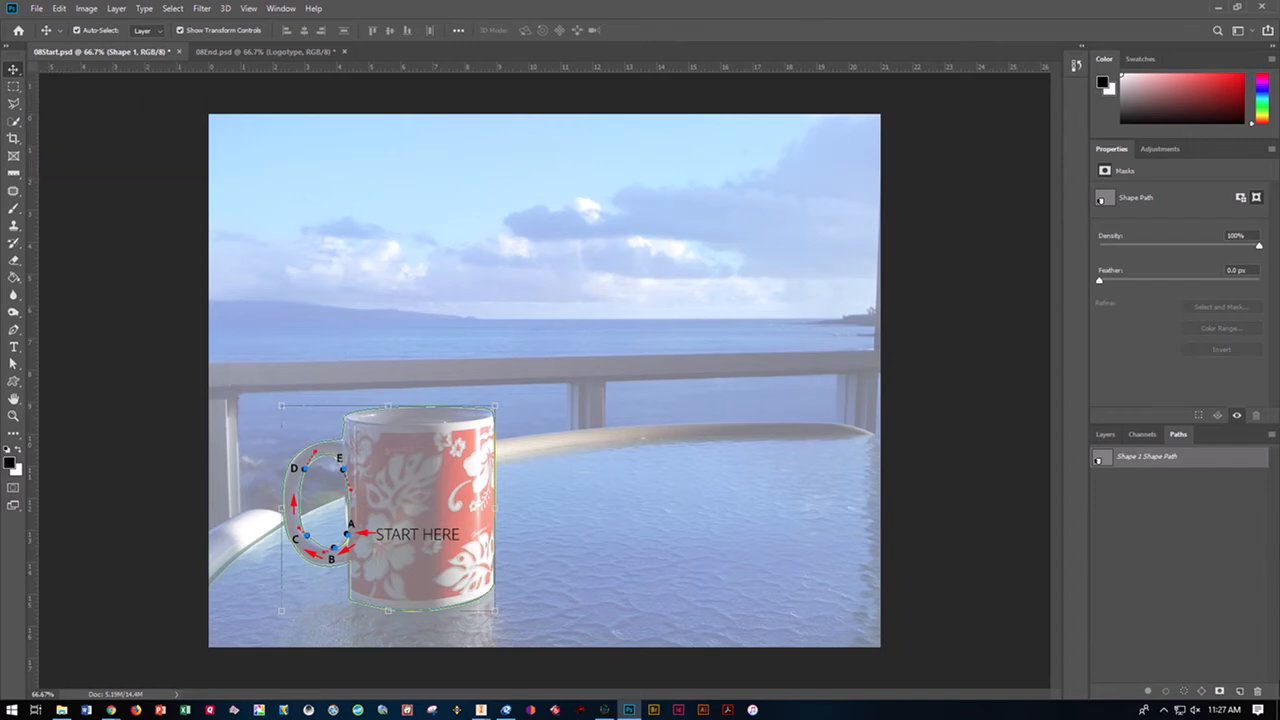
Hide the Inside Handle and Shape 1 layers so only the Background photo shows
{"action": "left_click", "coordinate": [1105, 434]}
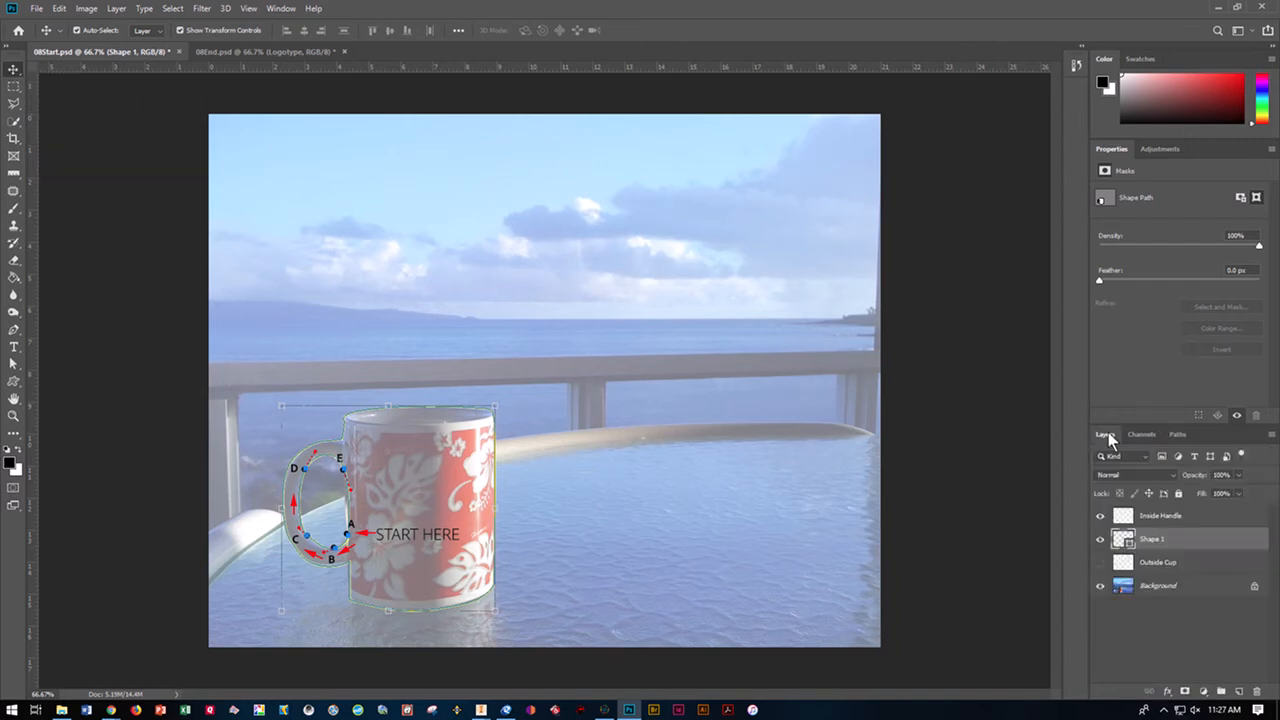
{"action": "left_click", "coordinate": [1101, 516]}
{"action": "left_click", "coordinate": [1100, 539]}
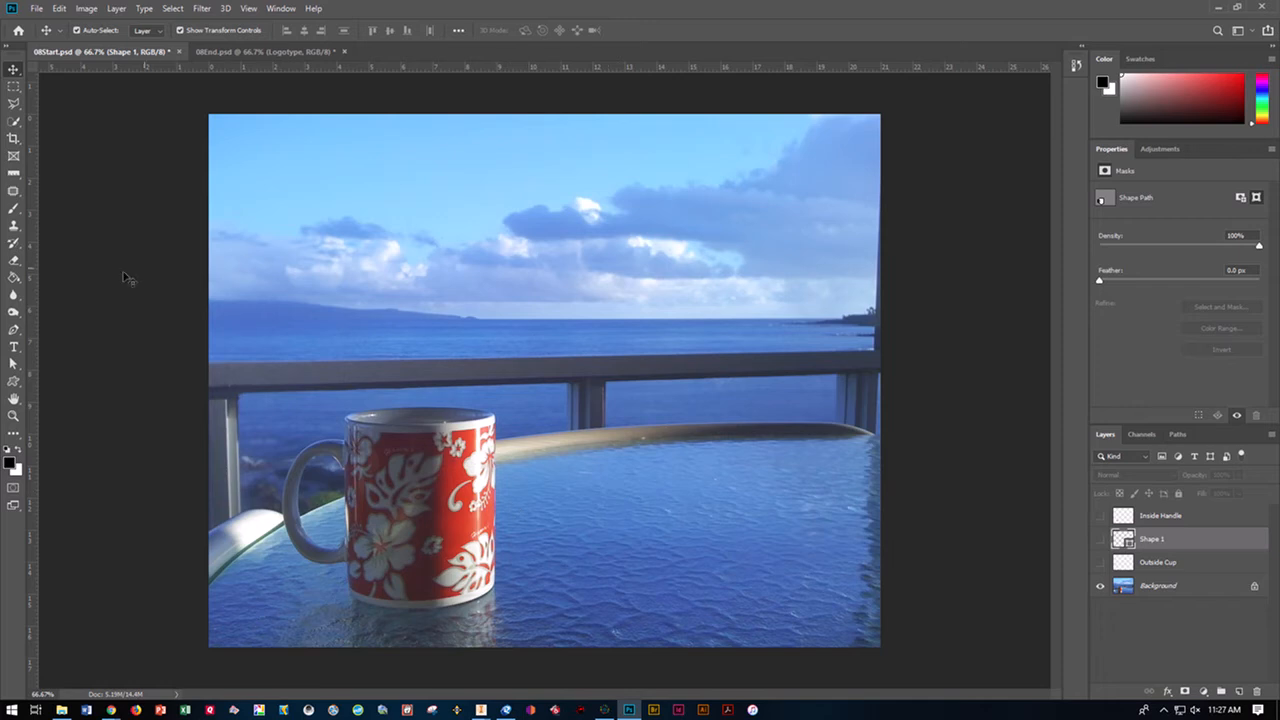
Choose the coffee cup shape for the Custom Shape Tool
{"action": "left_click", "coordinate": [15, 382]}
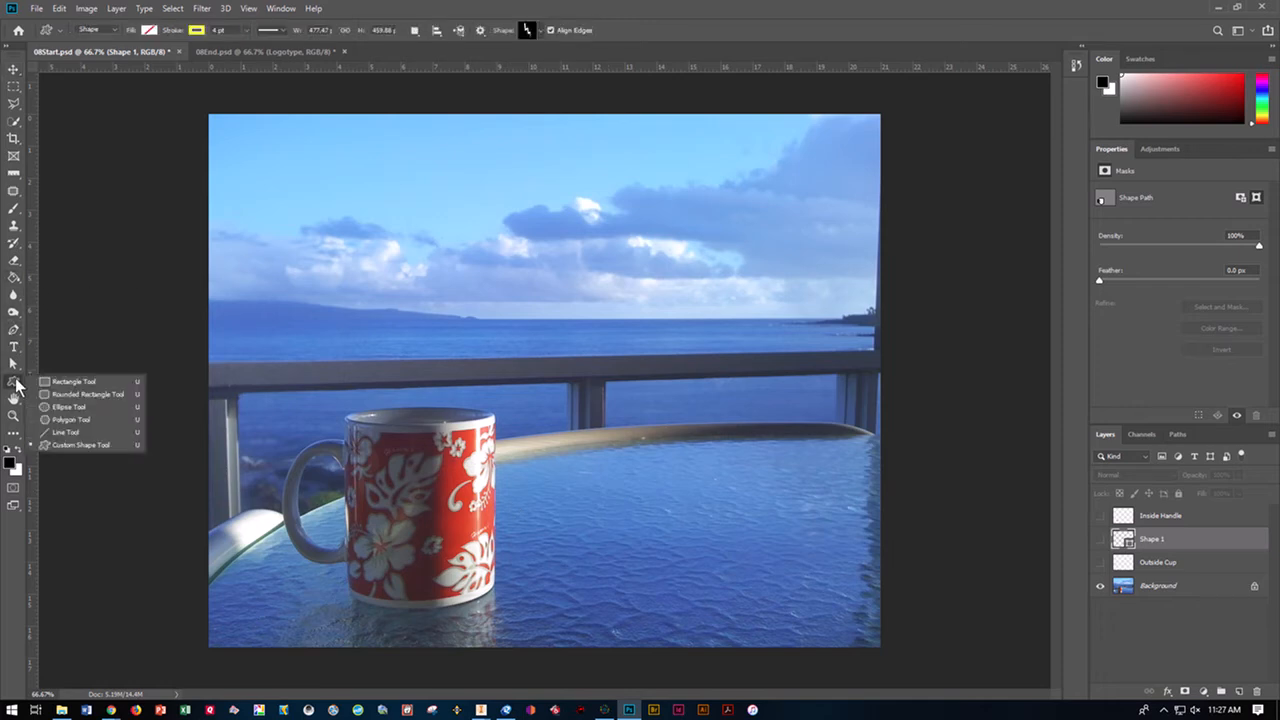
{"action": "left_click", "coordinate": [50, 446]}
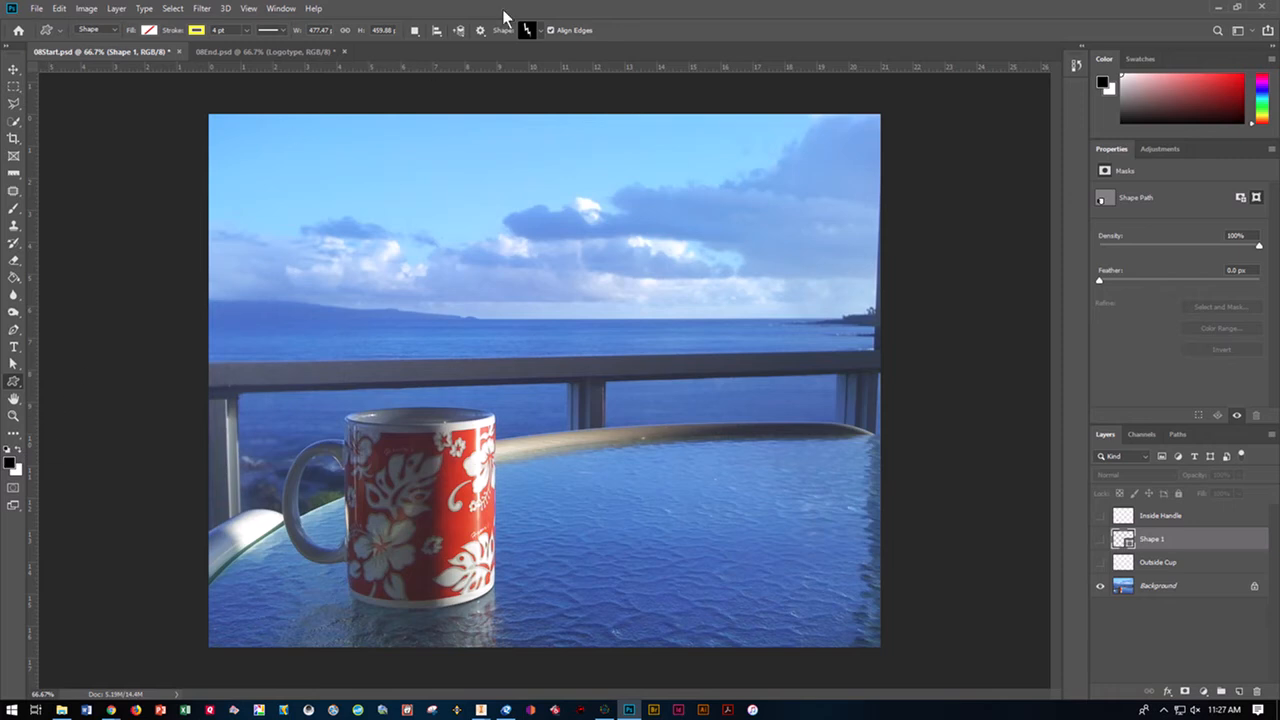
{"action": "left_click", "coordinate": [539, 31]}
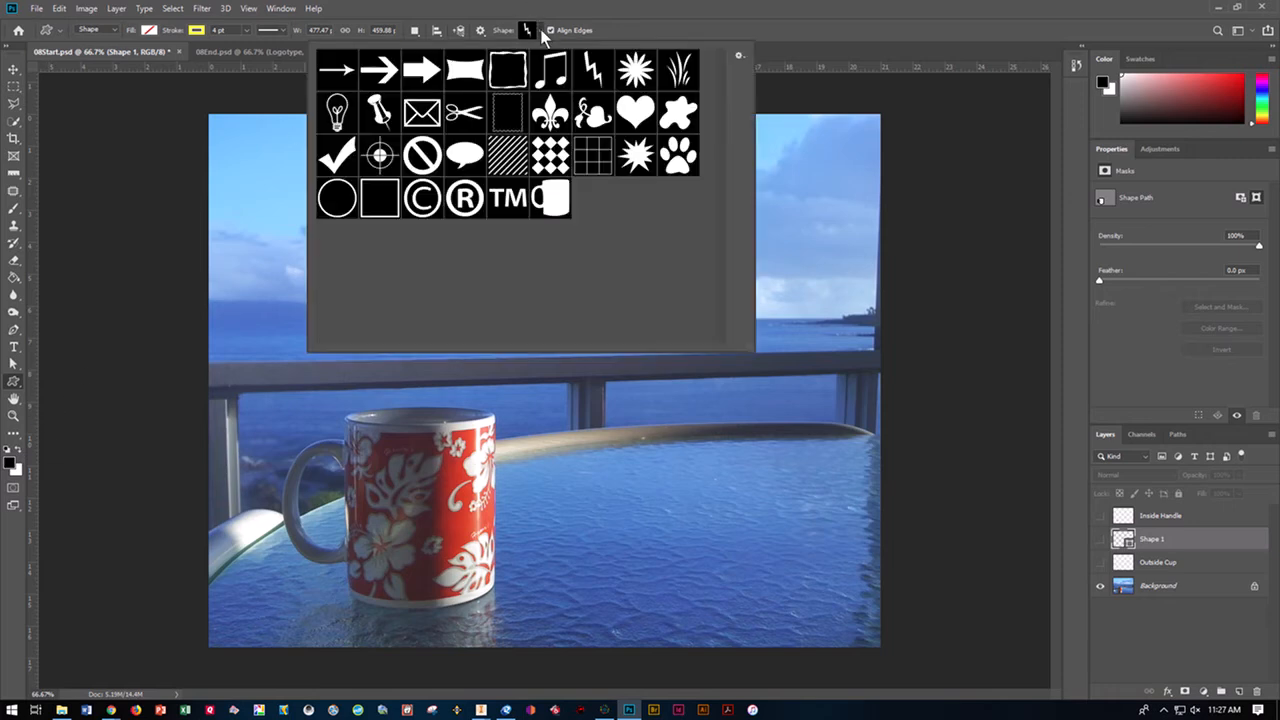
{"action": "left_click", "coordinate": [555, 206]}
{"action": "double_click", "coordinate": [556, 206]}
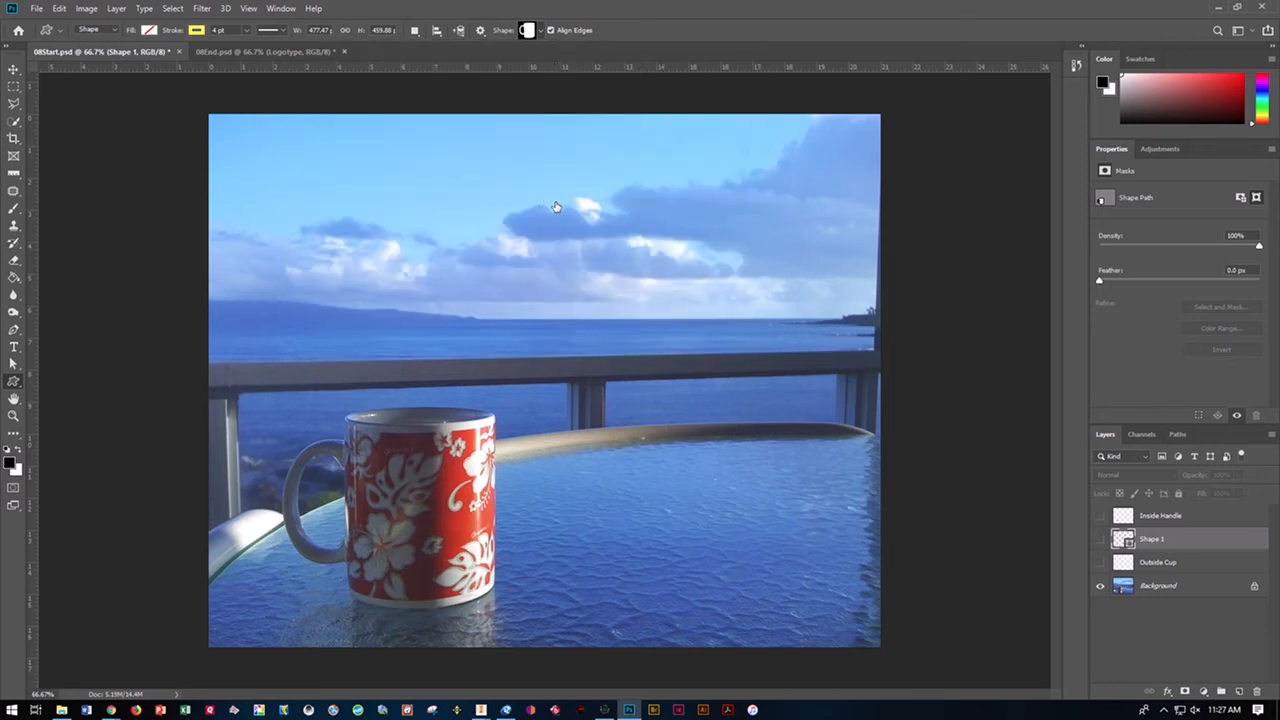
{"action": "left_click_drag", "start_coordinate": [295, 185], "coordinate": [411, 292]}
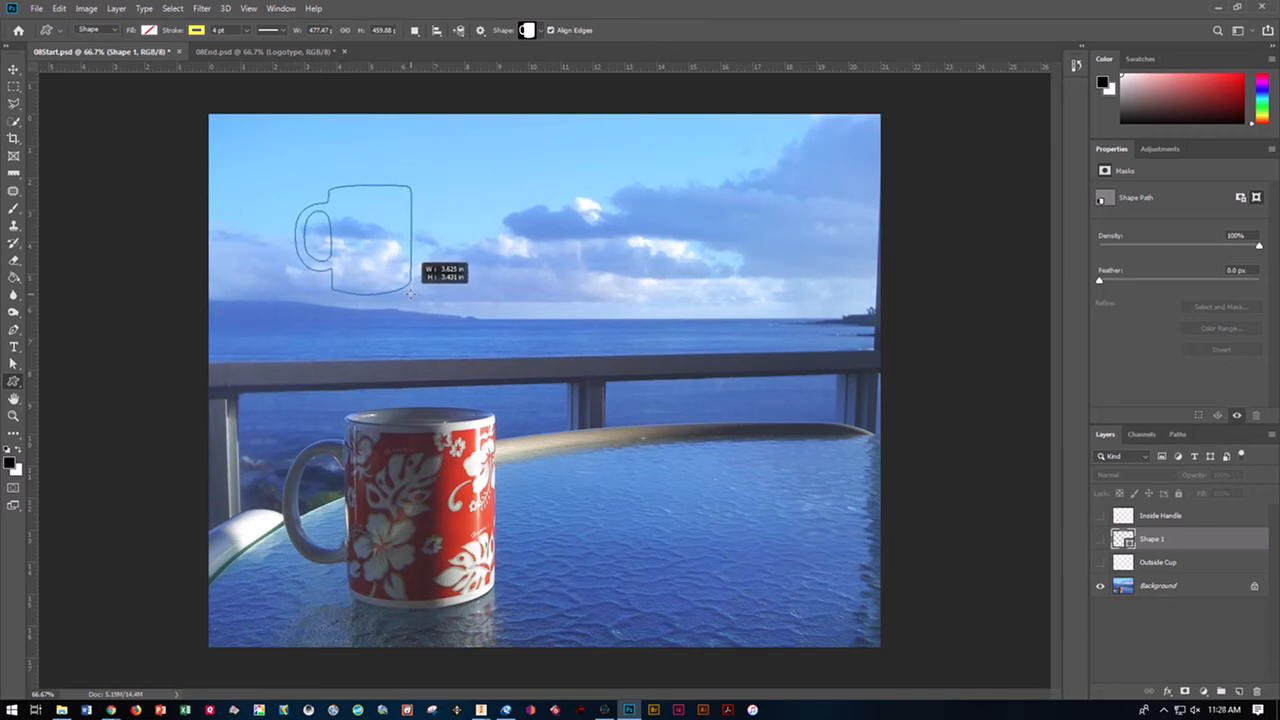
{"action": "left_click_drag", "start_coordinate": [410, 293], "coordinate": [362, 257]}
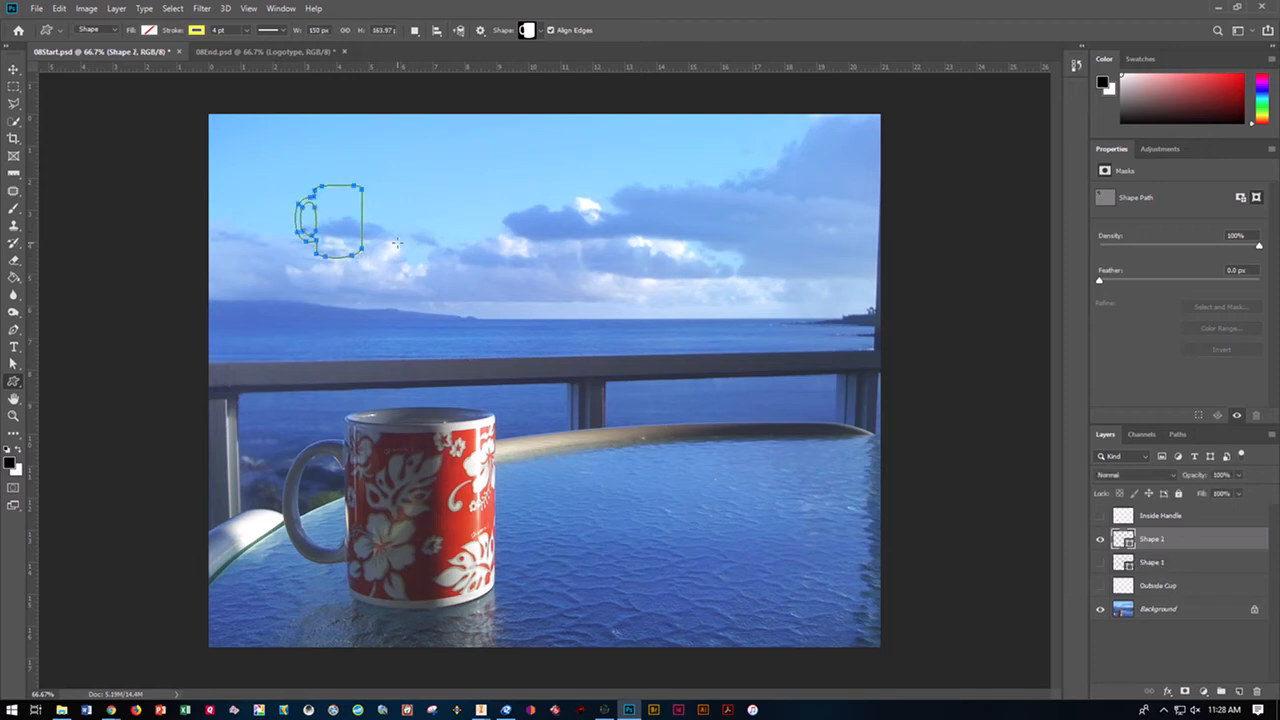
{"action": "key", "text": "ctrl+z"}
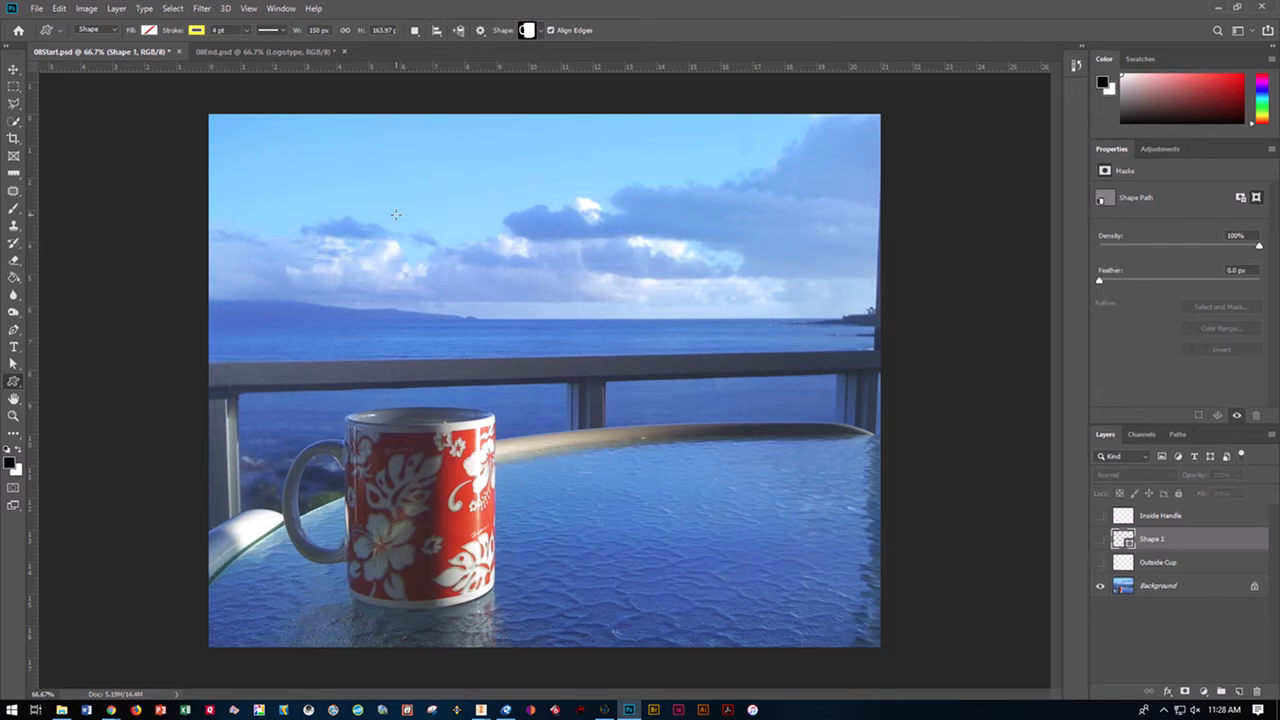
Draw the coffee cup shape in the upper-left sky at about 147 by 142 px and make its stroke black
{"action": "left_click_drag", "start_coordinate": [293, 196], "coordinate": [365, 260]}
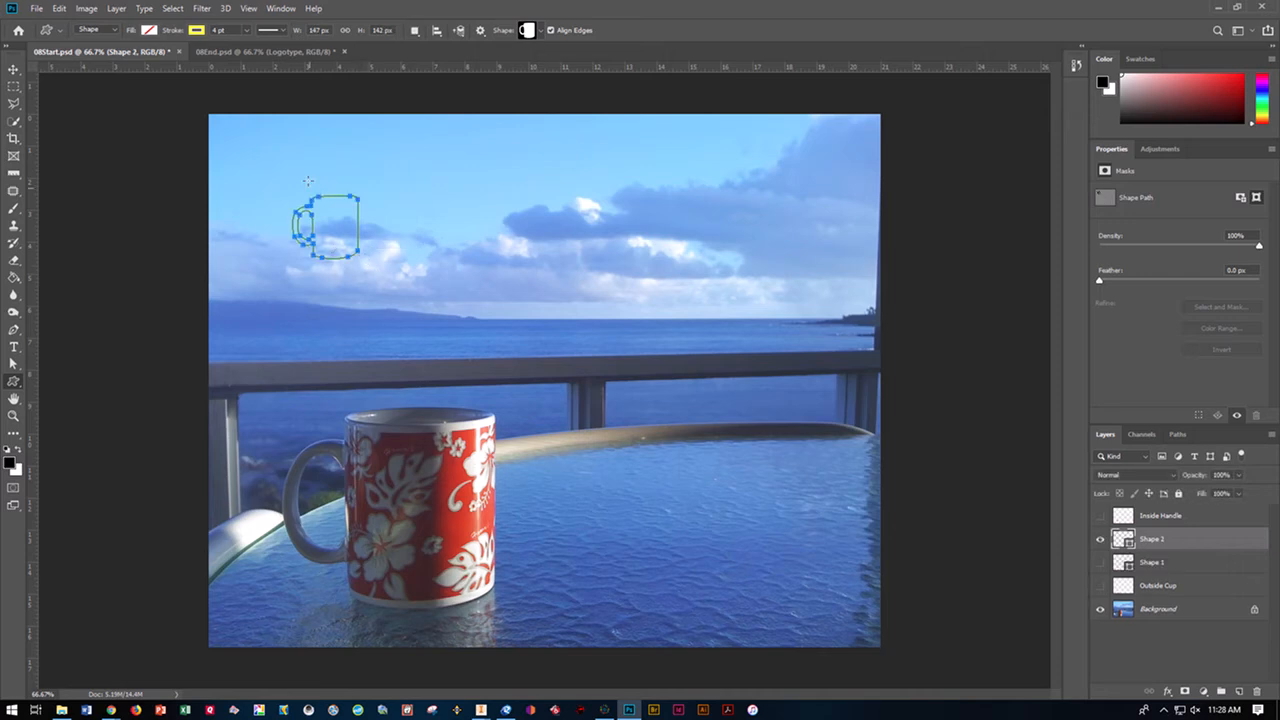
{"action": "left_click", "coordinate": [197, 31]}
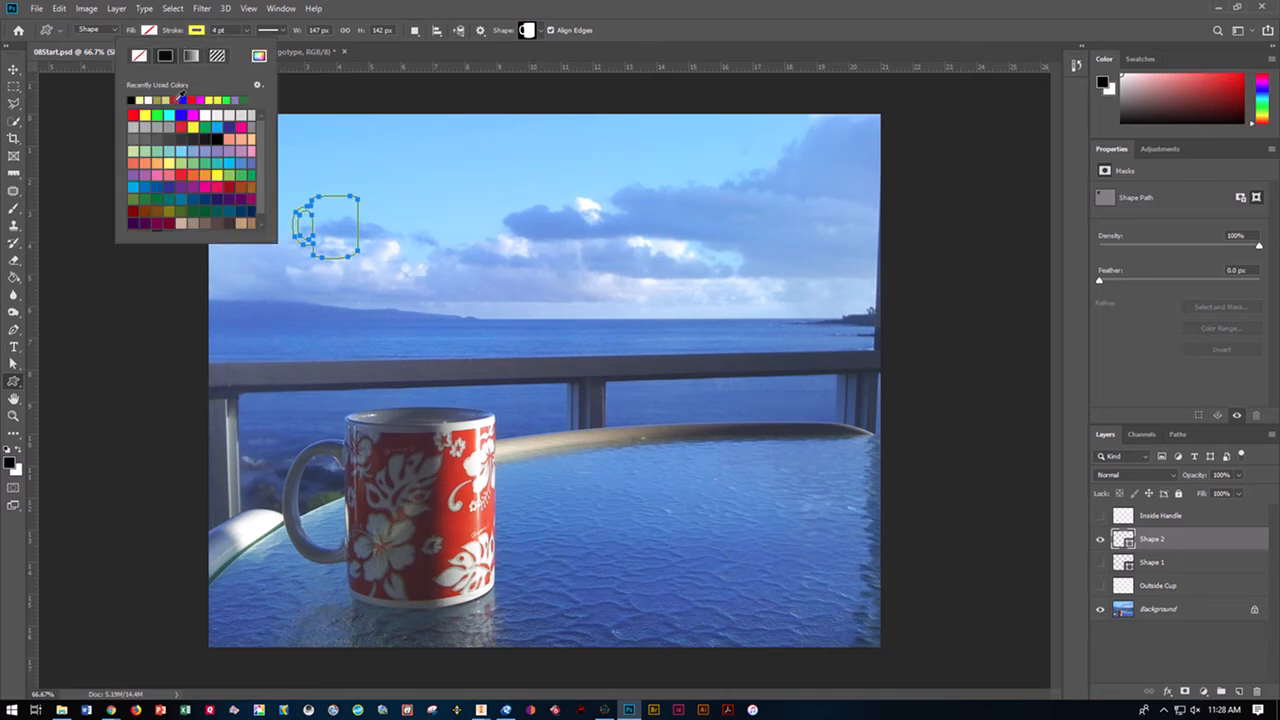
{"action": "left_click", "coordinate": [133, 99]}
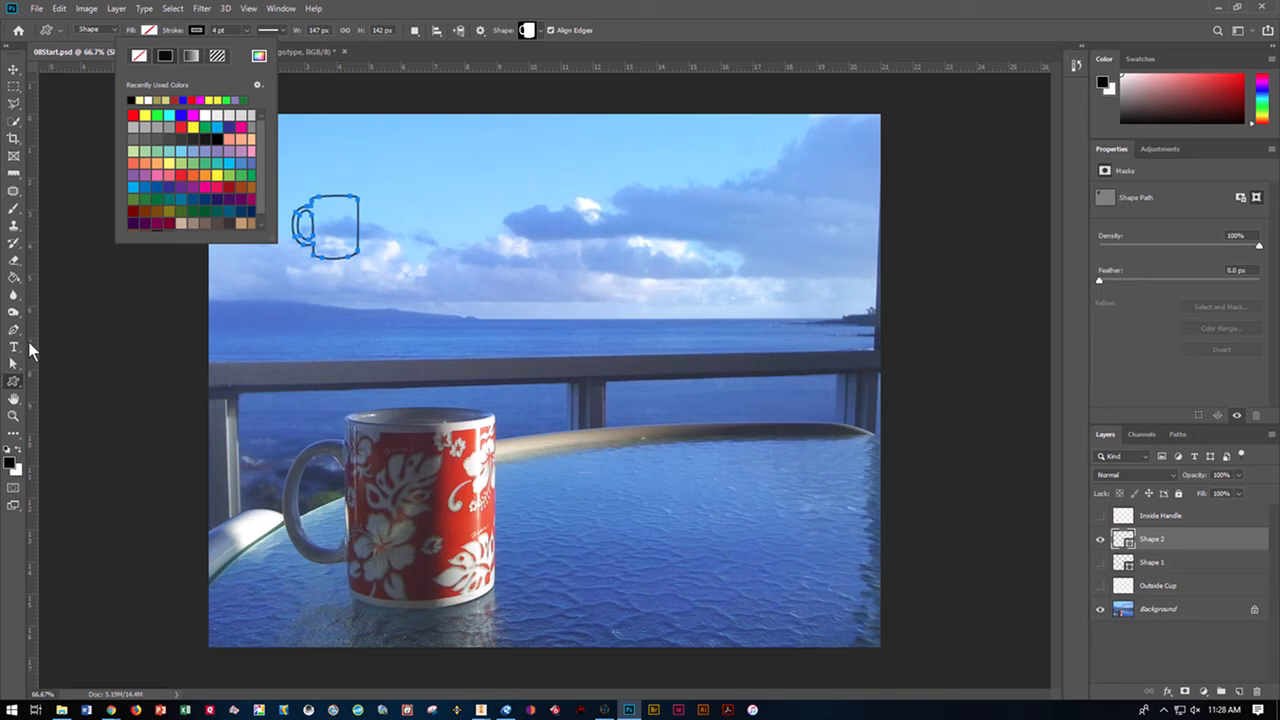
With the Pen tool active, give the small cup shape a solid dark red fill
{"action": "left_click", "coordinate": [14, 331]}
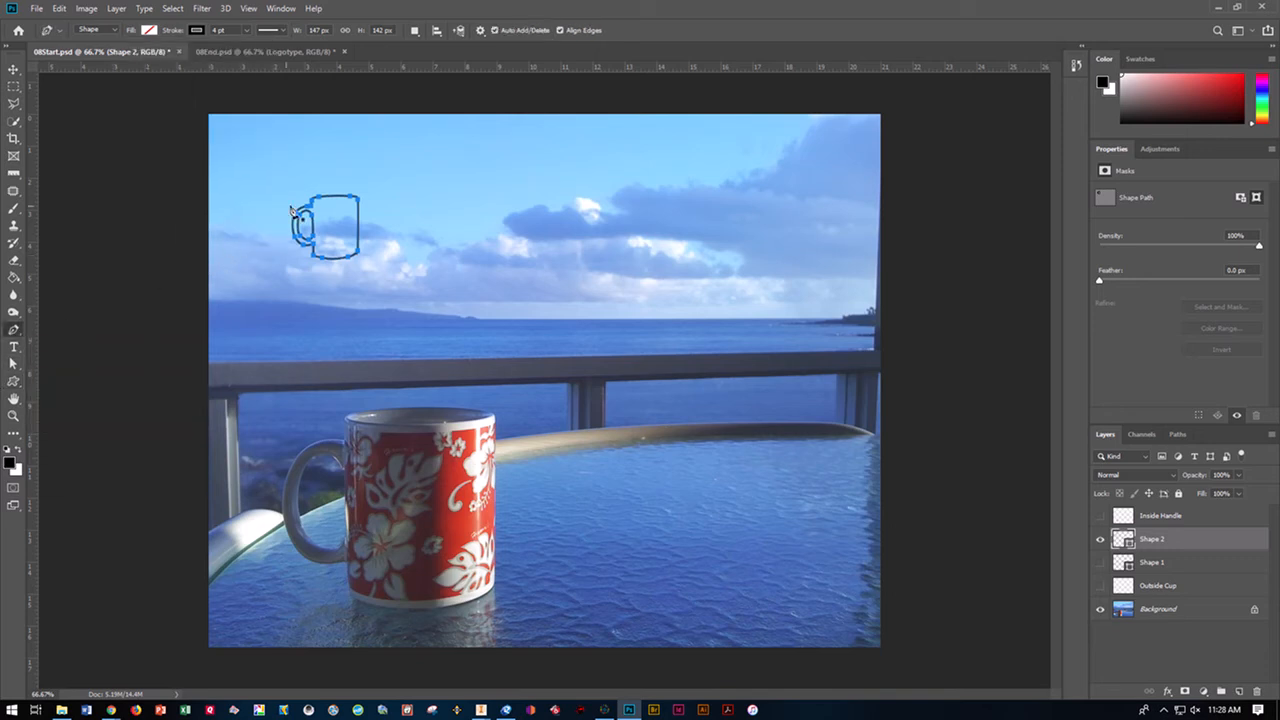
{"action": "key", "text": "ctrl+Return"}
{"action": "left_click", "coordinate": [151, 31]}
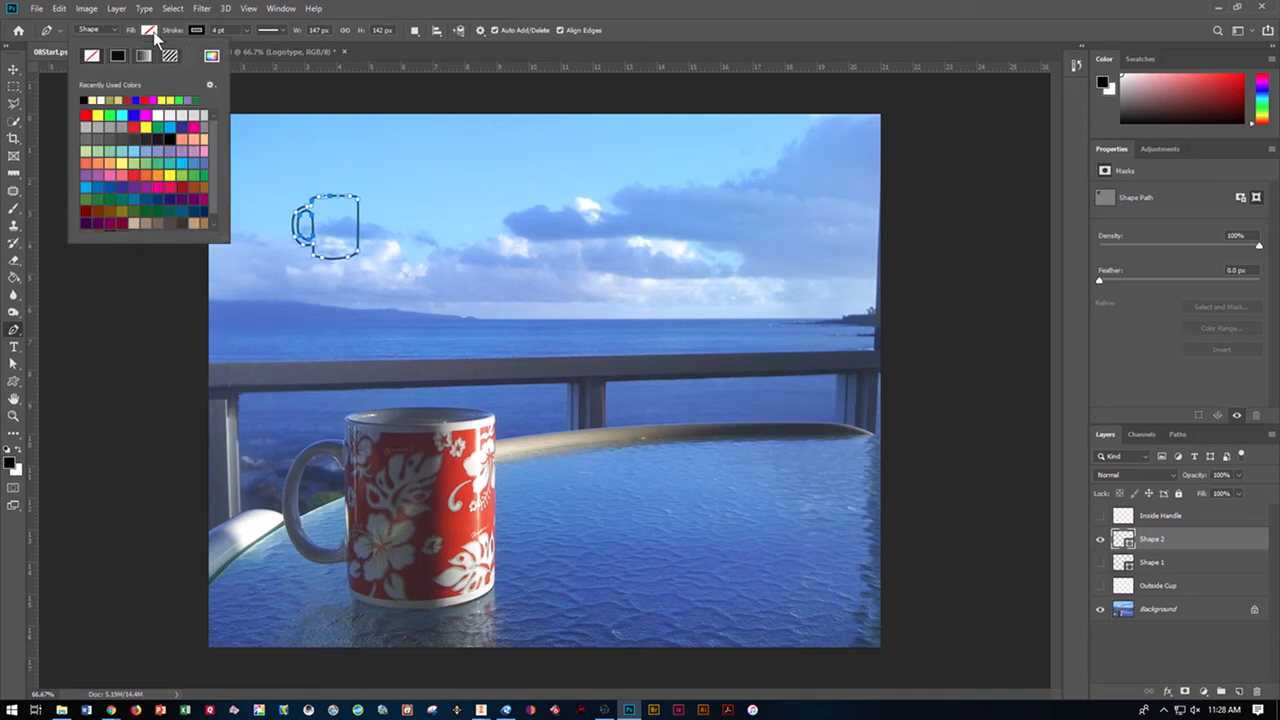
{"action": "left_click", "coordinate": [117, 55]}
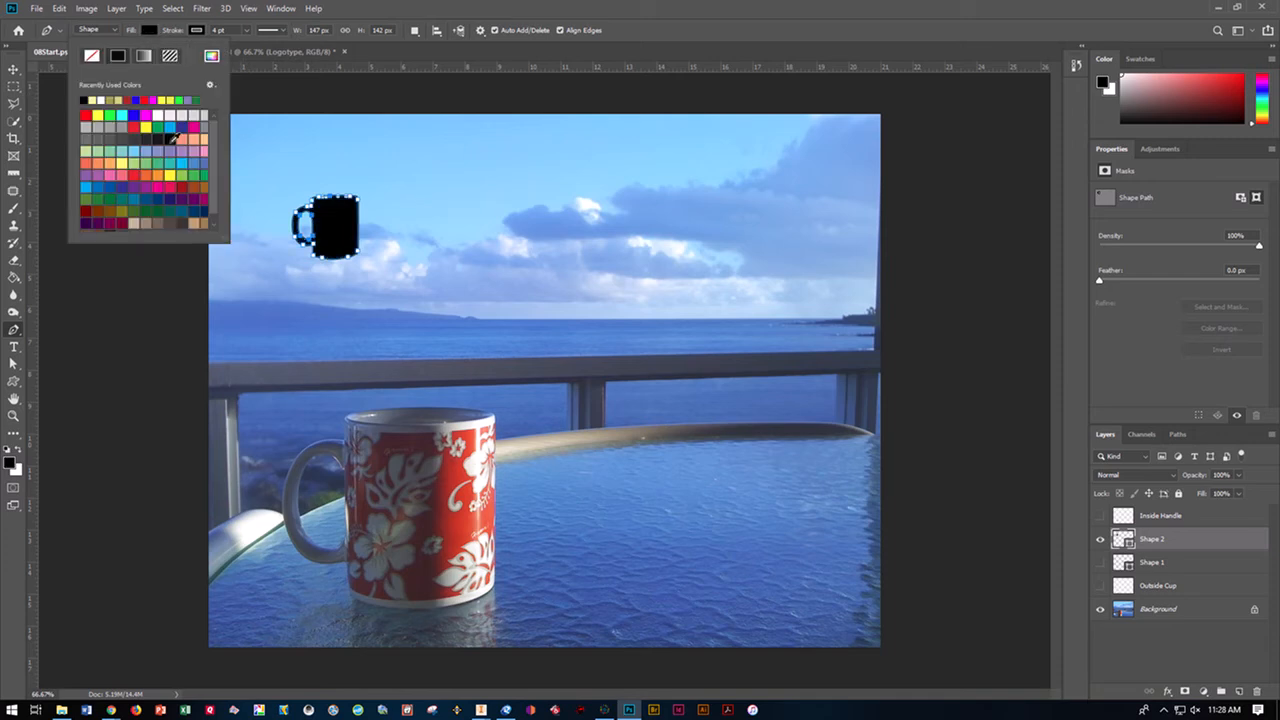
{"action": "left_click", "coordinate": [129, 215]}
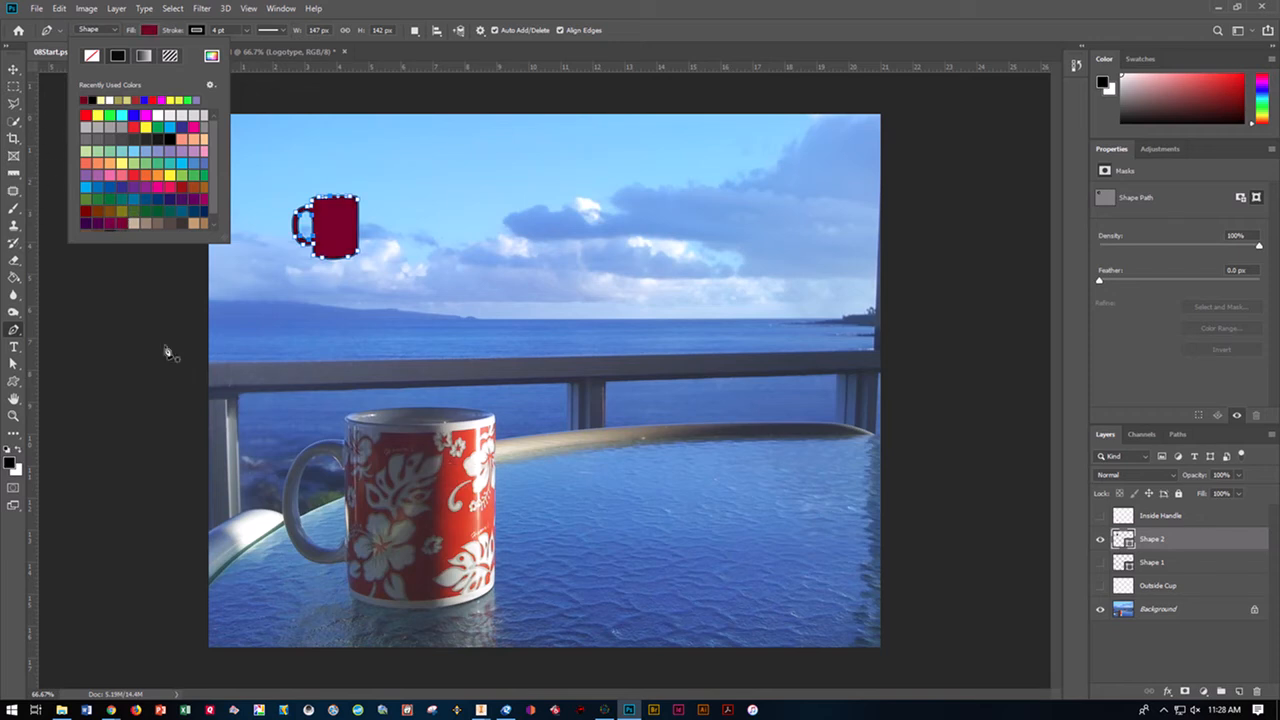
Sample the photo mug's red (#df3e23) as the foreground colour and apply it as the cup shape's fill
{"action": "left_click", "coordinate": [10, 460]}
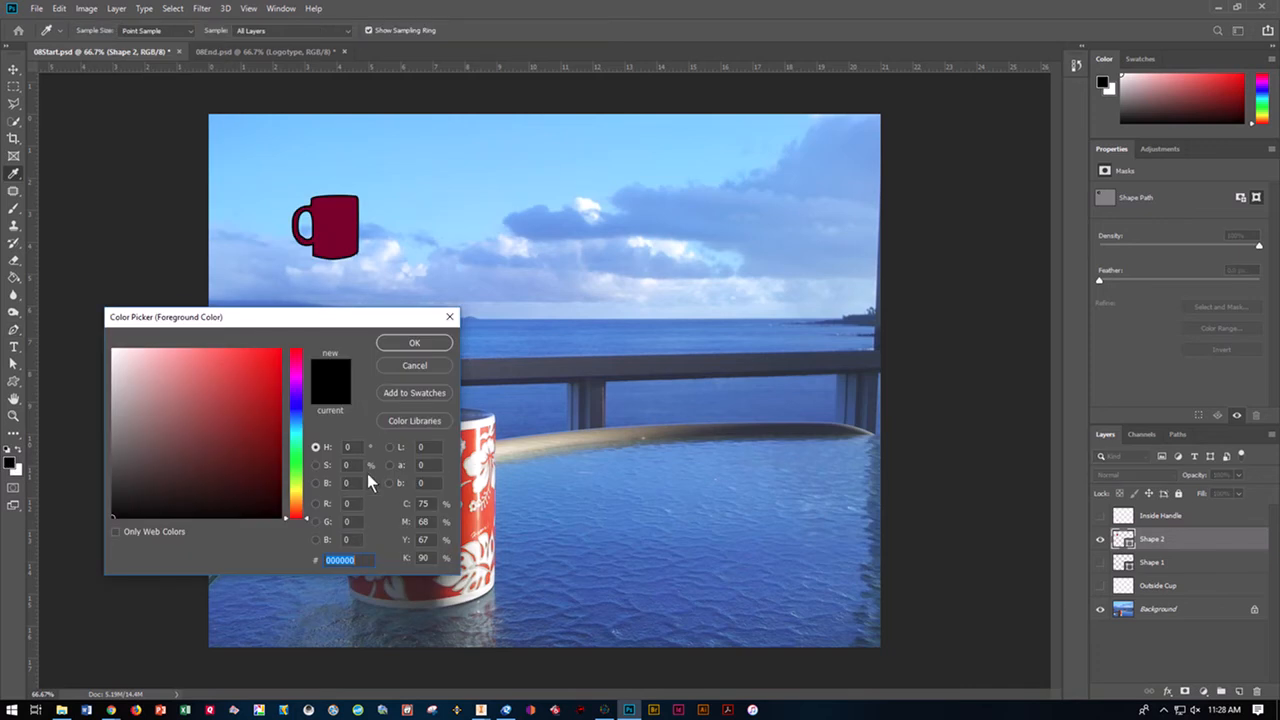
{"action": "left_click", "coordinate": [474, 488]}
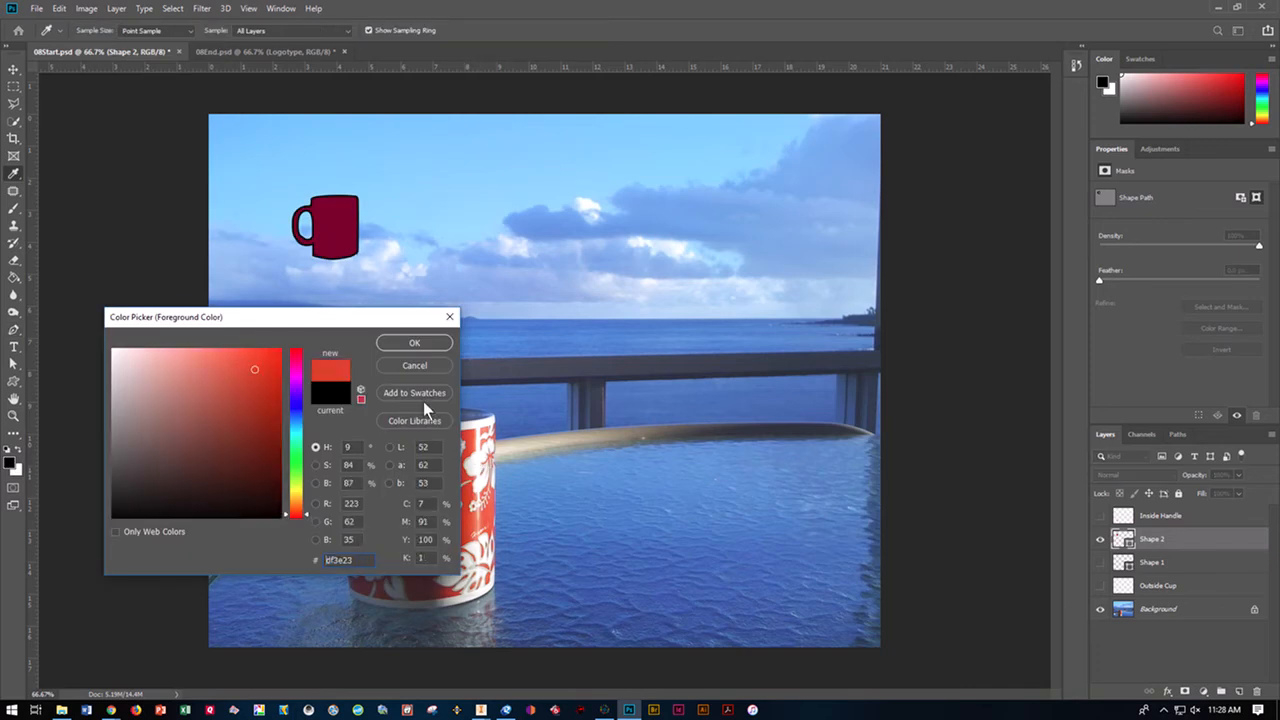
{"action": "left_click", "coordinate": [416, 342]}
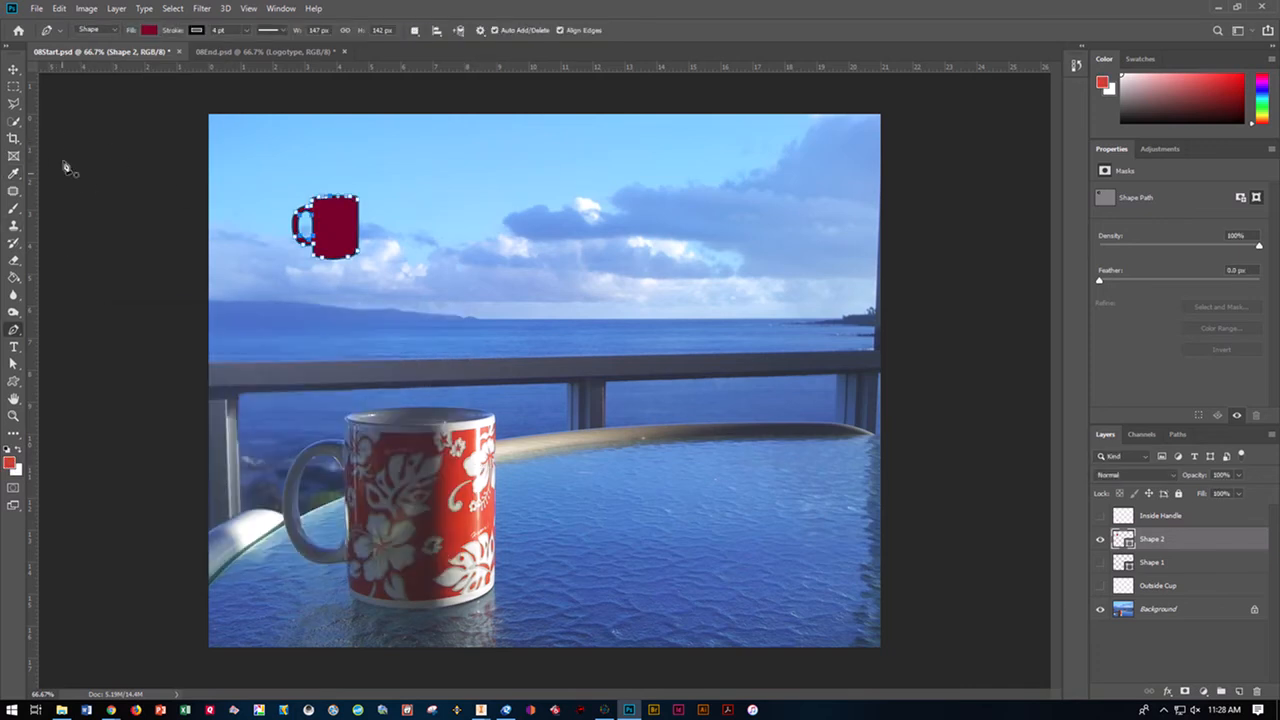
{"action": "left_click", "coordinate": [147, 30]}
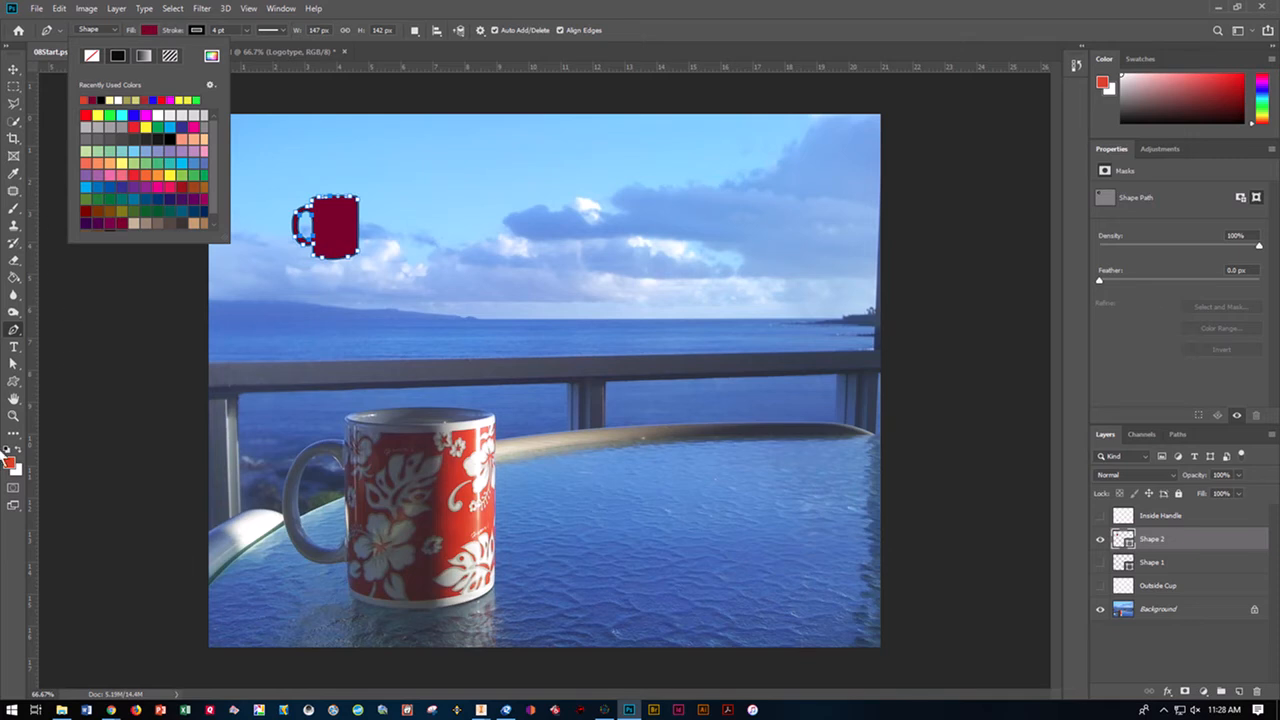
{"action": "left_click", "coordinate": [84, 100]}
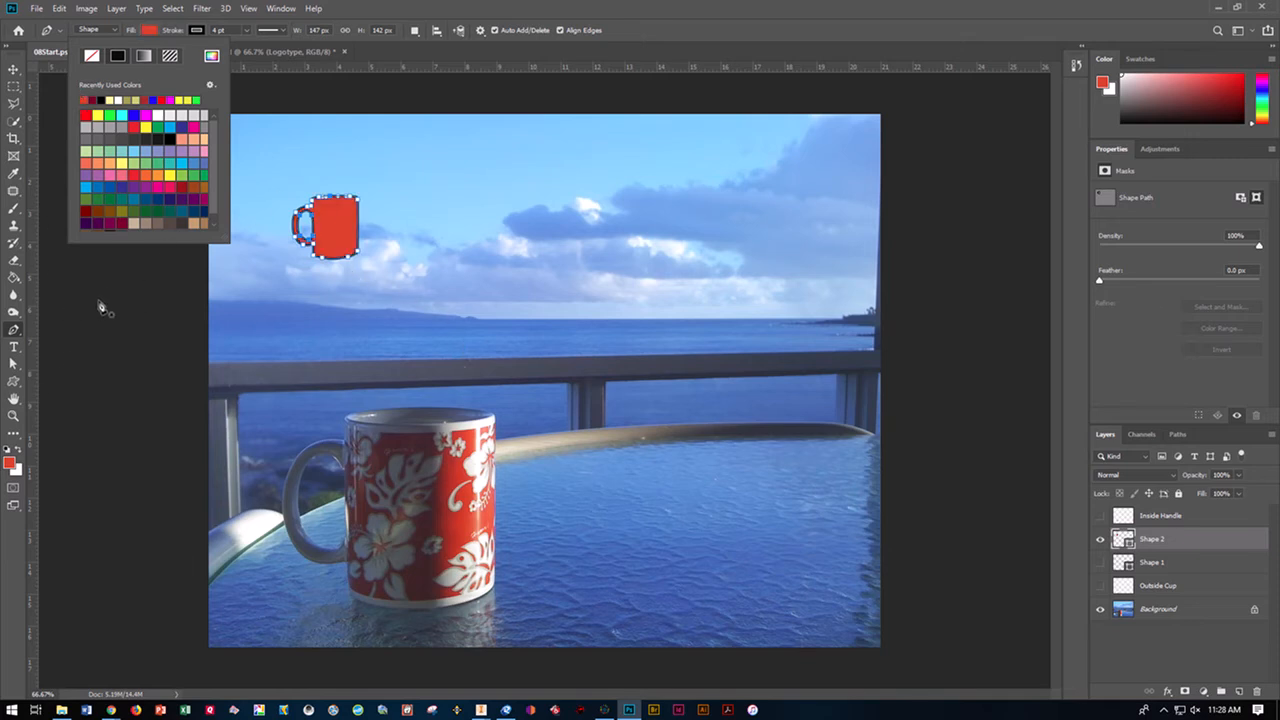
Remove the stroke from the red cup shape and switch to the Move tool
{"action": "left_click", "coordinate": [196, 30]}
{"action": "left_click", "coordinate": [139, 55]}
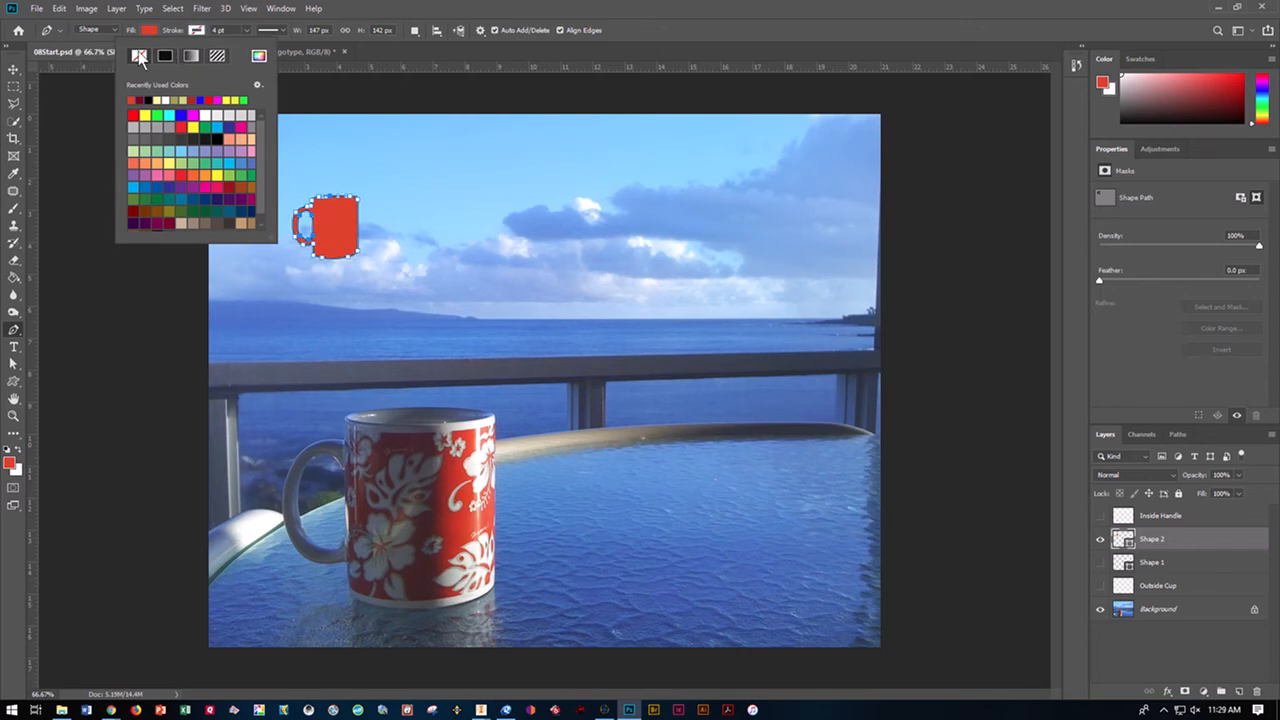
{"action": "left_click", "coordinate": [16, 70]}
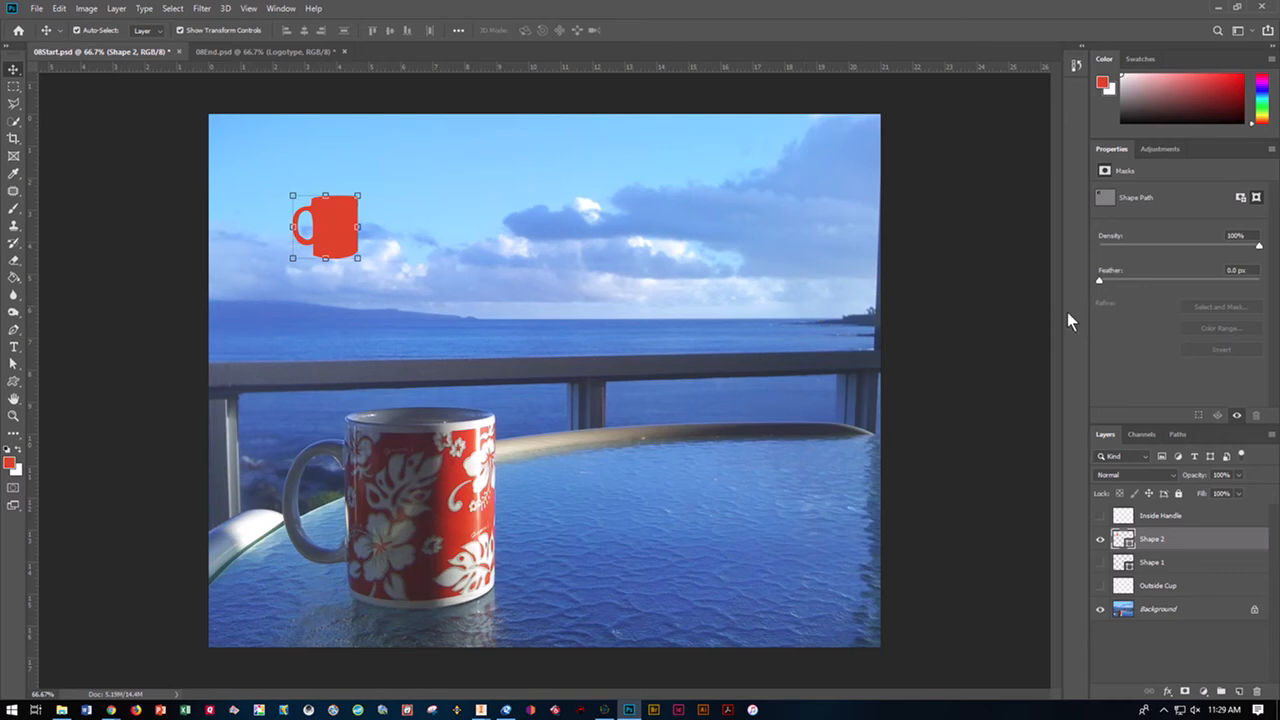
Show the red cup's shape path and choose the starburst with thin rays as the custom shape to draw
{"action": "left_click", "coordinate": [1172, 436]}
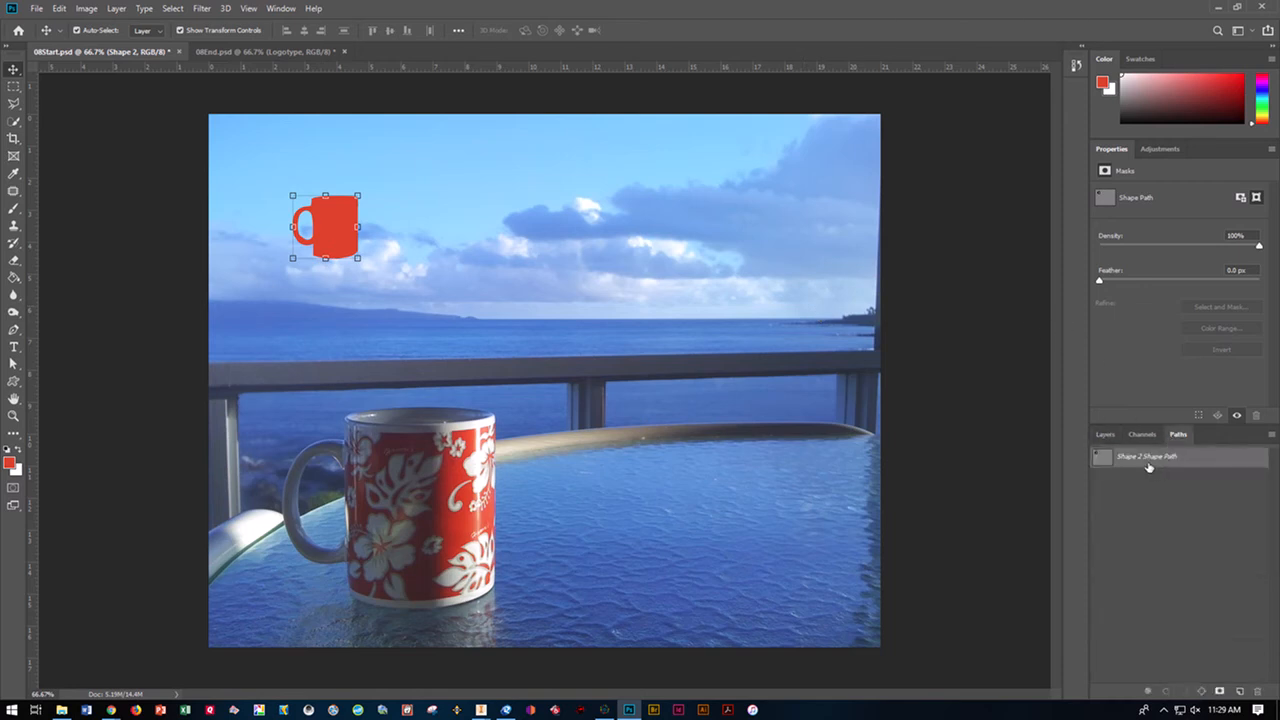
{"action": "left_click", "coordinate": [15, 384]}
{"action": "left_click", "coordinate": [540, 32]}
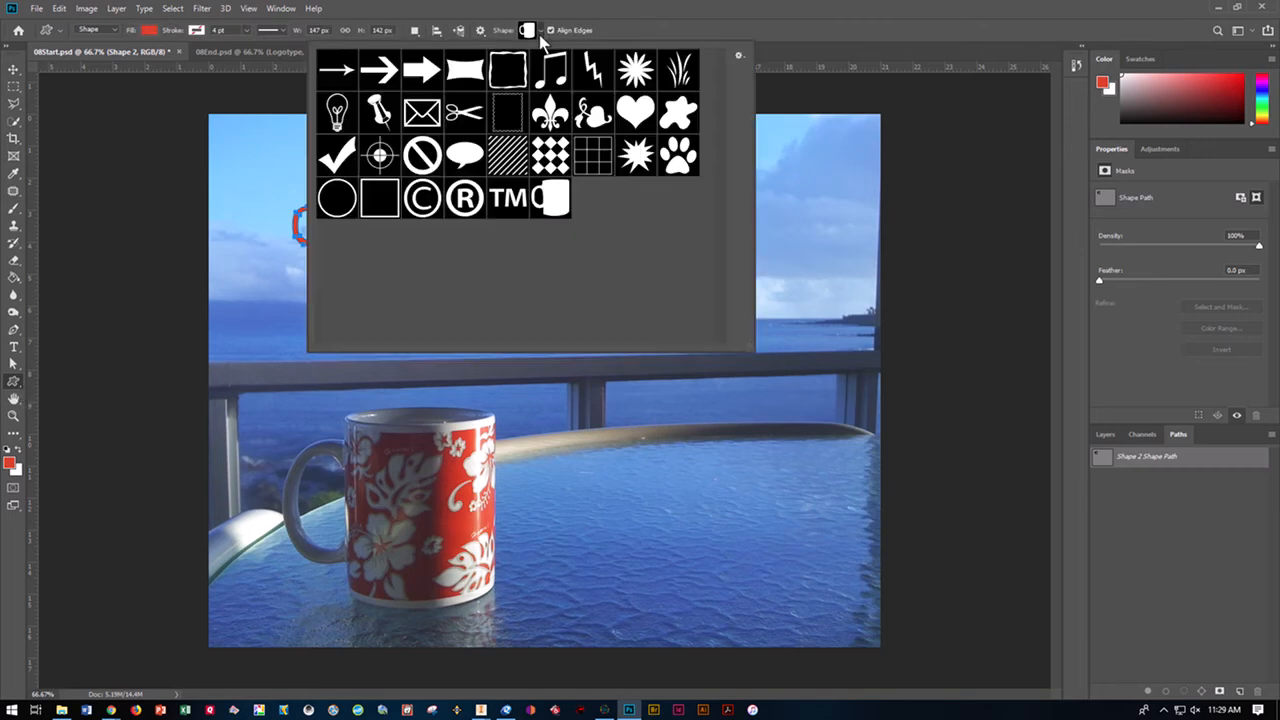
{"action": "left_click", "coordinate": [635, 70]}
{"action": "left_click", "coordinate": [634, 77]}
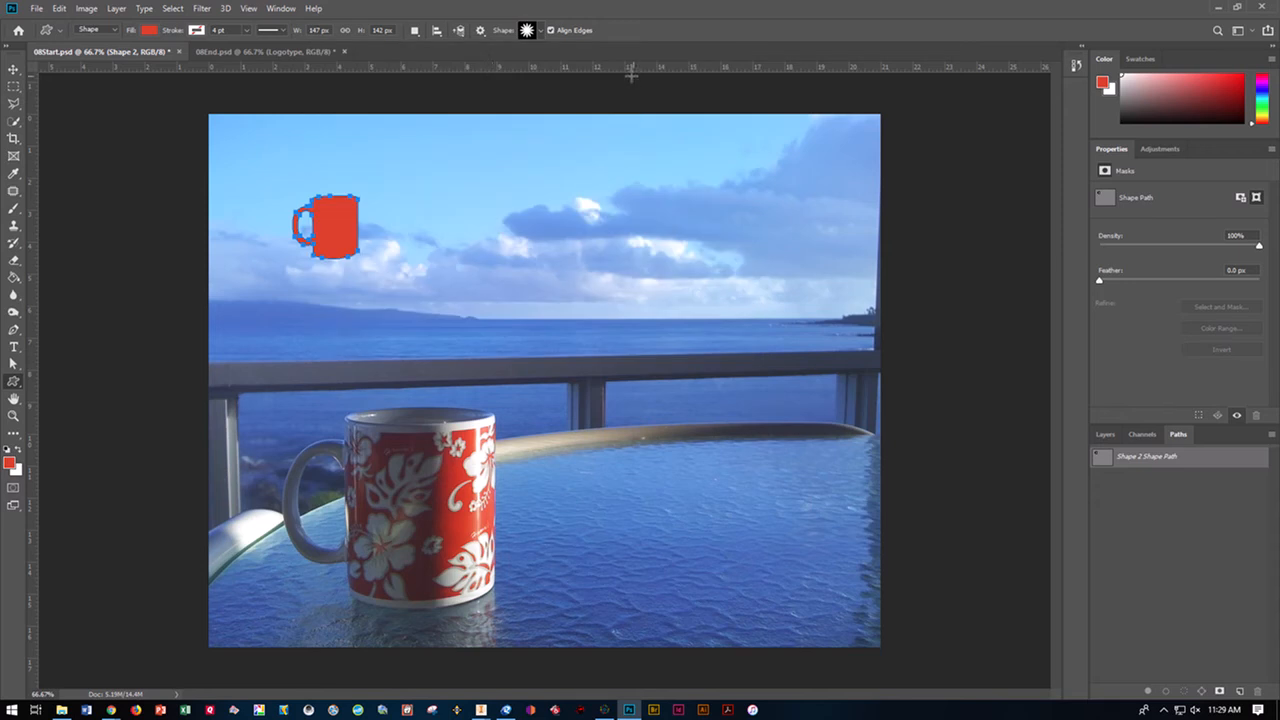
Set the path operation to Subtract Front Shape and undo its effect on the existing cup shape
{"action": "left_click", "coordinate": [418, 35]}
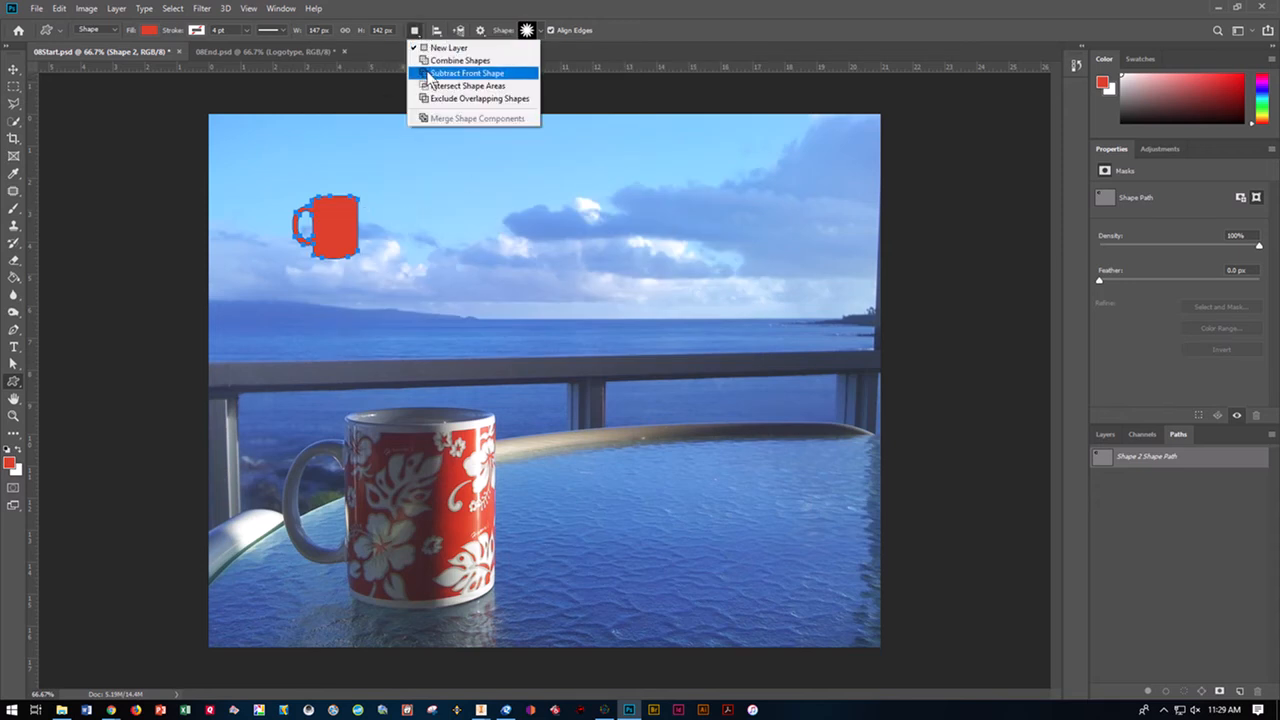
{"action": "left_click", "coordinate": [432, 74]}
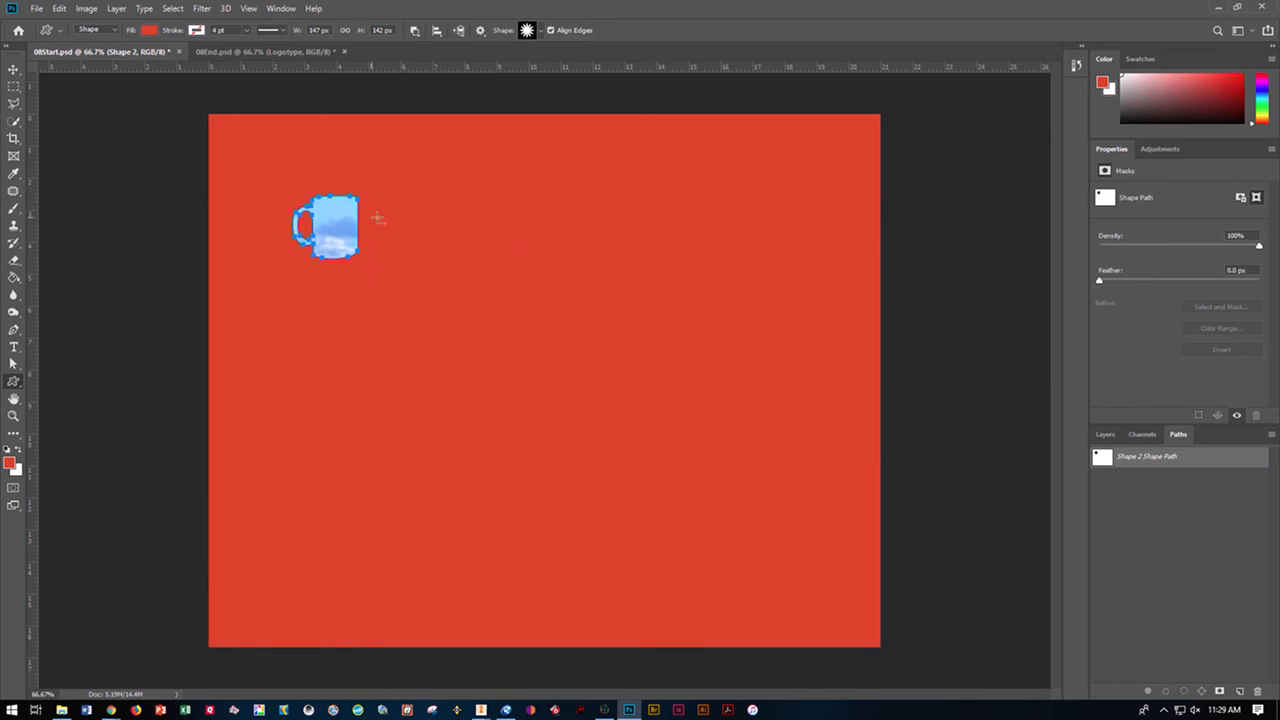
{"action": "key", "text": "ctrl+z"}
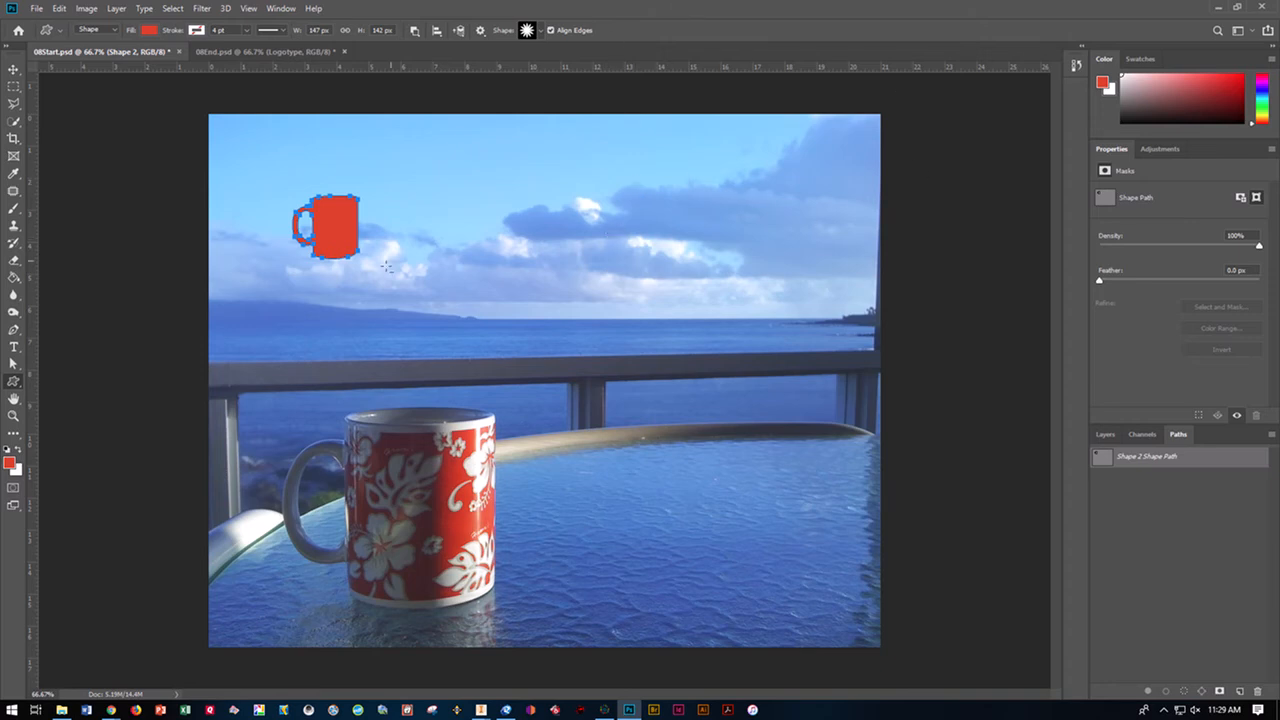
Cut the starburst out of the red cup's body and move the cup slightly to the right
{"action": "left_click_drag", "start_coordinate": [325, 208], "coordinate": [356, 249]}
{"action": "left_click", "coordinate": [14, 69]}
{"action": "mouse_move", "coordinate": [328, 212]}
{"action": "left_mouse_down"}
{"action": "mouse_move", "coordinate": [583, 448]}
{"action": "mouse_move", "coordinate": [607, 497]}
{"action": "mouse_move", "coordinate": [594, 465]}
{"action": "mouse_move", "coordinate": [649, 393]}
{"action": "mouse_move", "coordinate": [629, 348]}
{"action": "mouse_move", "coordinate": [545, 347]}
{"action": "mouse_move", "coordinate": [325, 202]}
{"action": "left_mouse_up"}
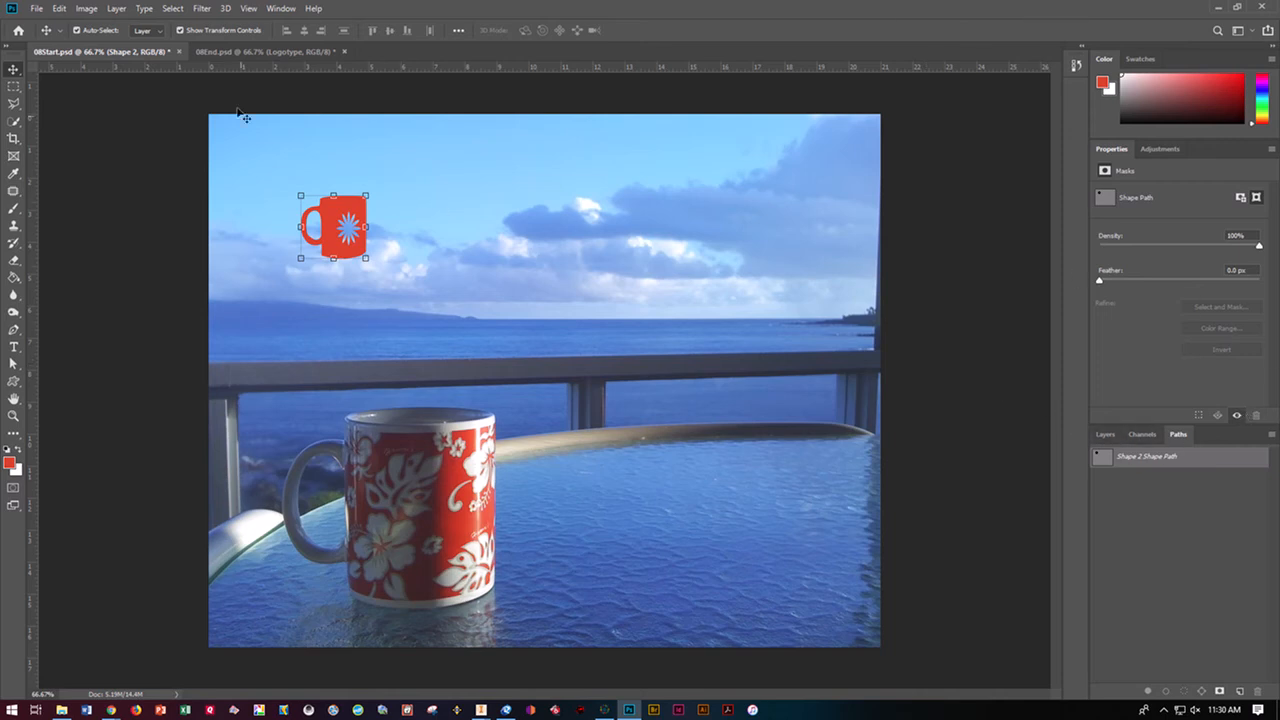
Switch to 08End.psd to examine the finished Kailua Koffee logo
{"action": "left_click", "coordinate": [258, 51]}
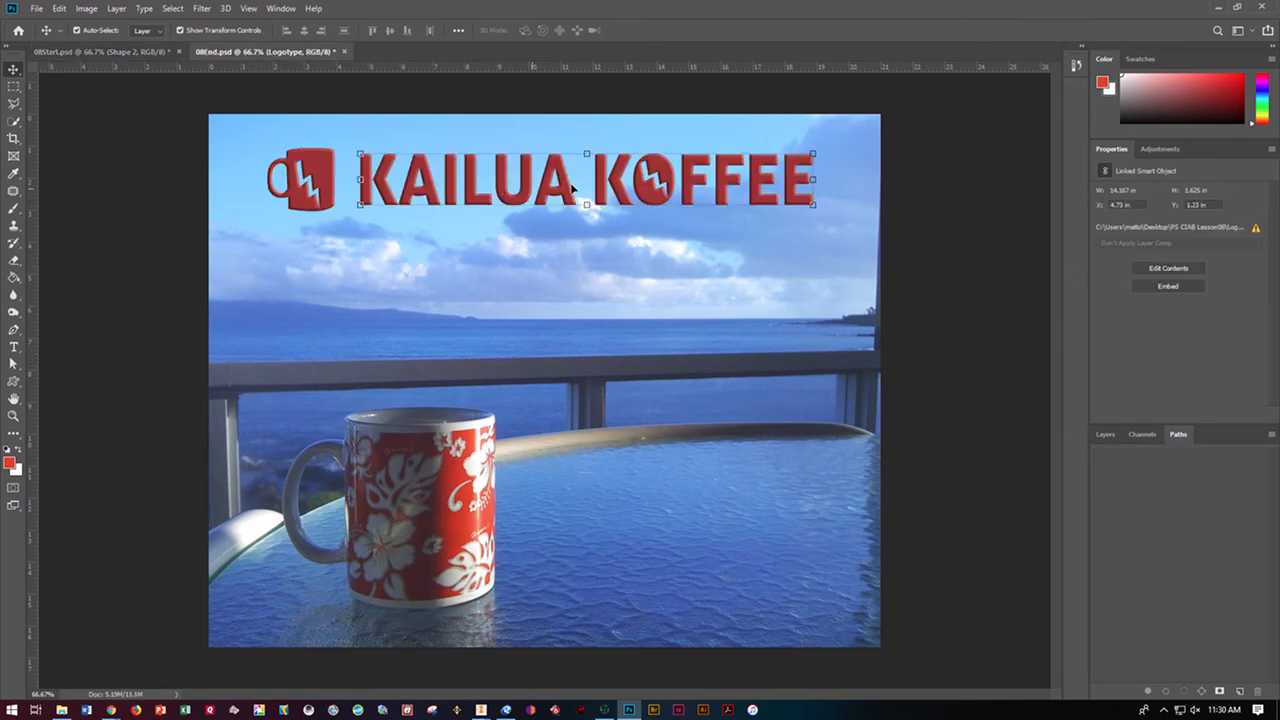
In 08Start.psd, show the layers and place Logotype.eps from the Desktop's PS CIAB Lesson08 folder as a linked file above the cup shape
{"action": "left_click", "coordinate": [109, 51]}
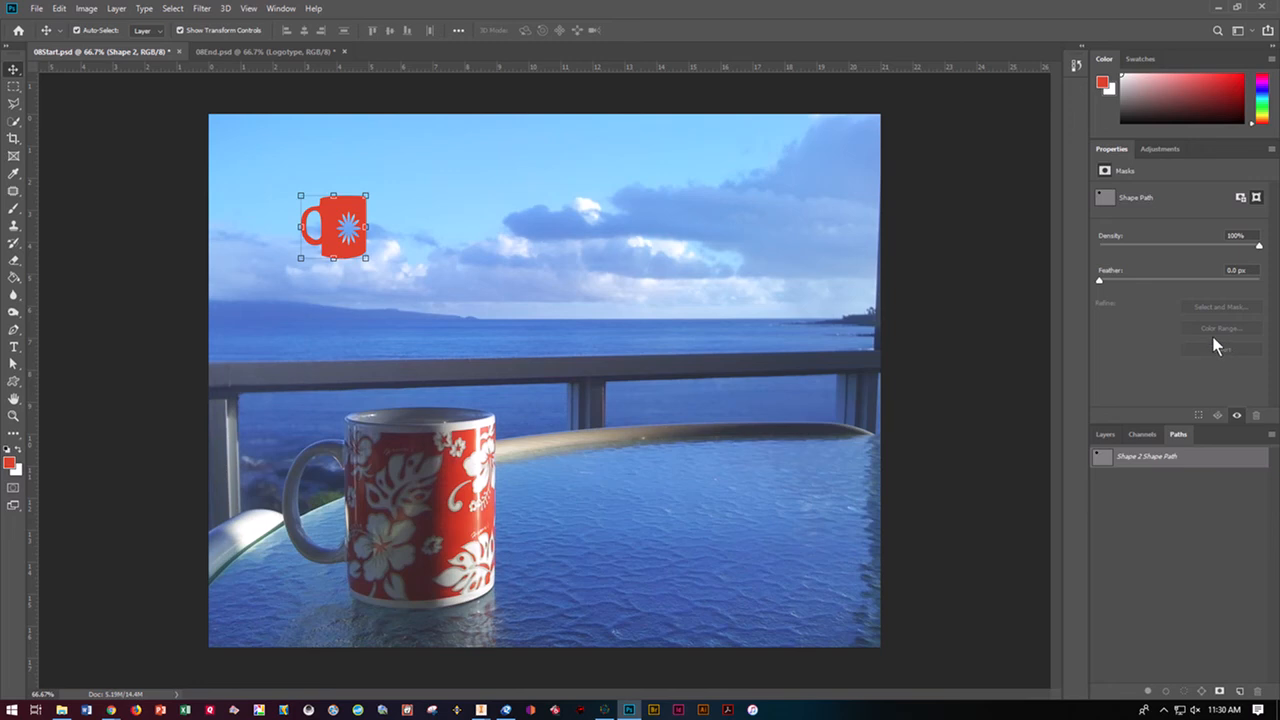
{"action": "left_click", "coordinate": [1098, 440]}
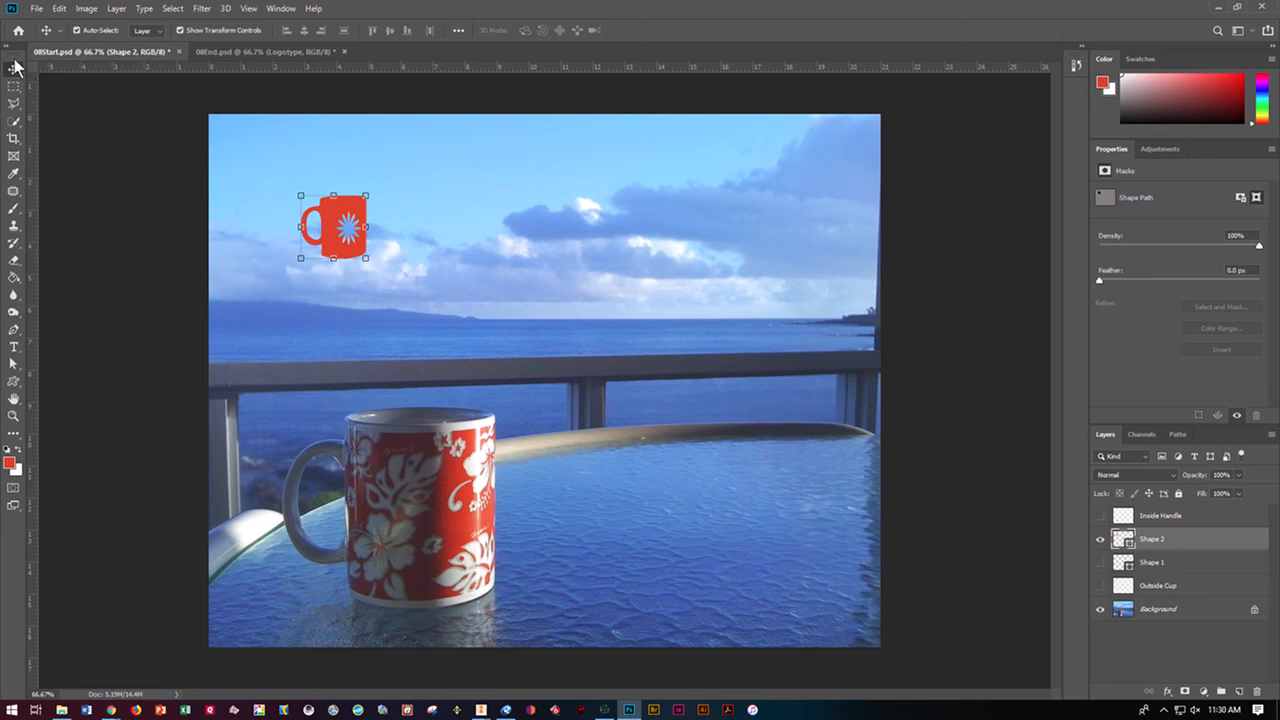
{"action": "left_click", "coordinate": [36, 9]}
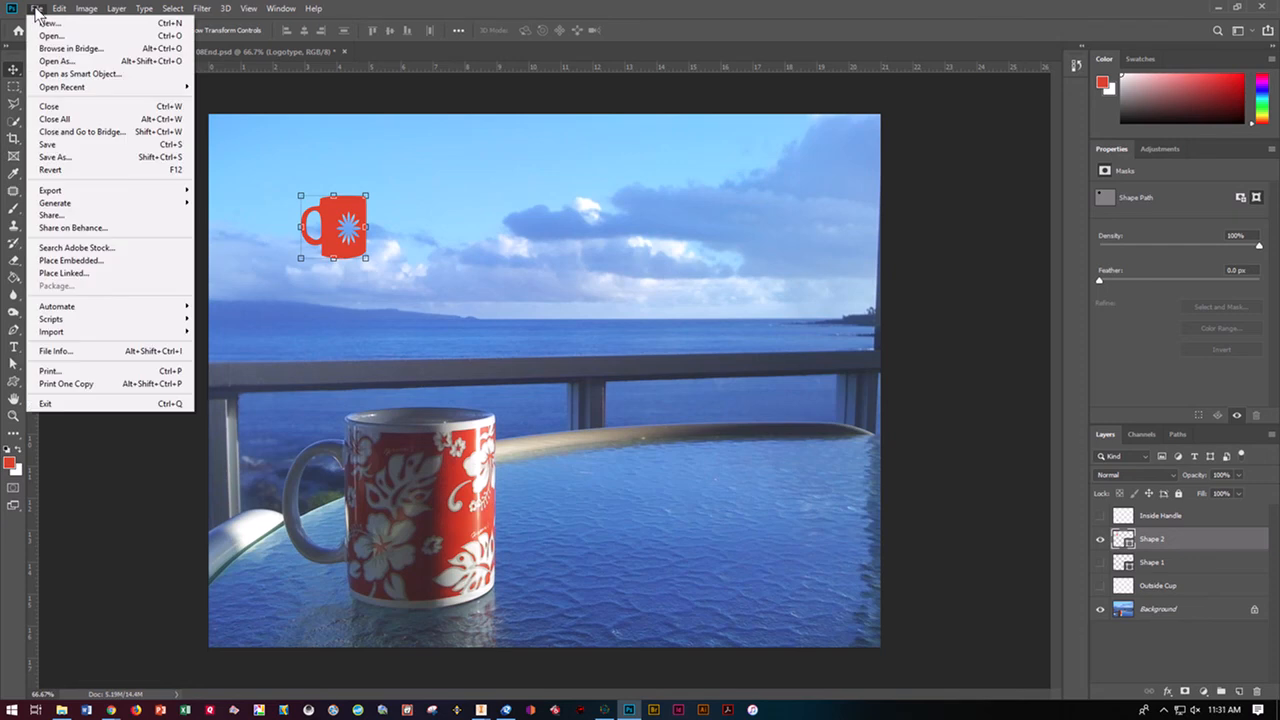
{"action": "mouse_move", "coordinate": [59, 205]}
{"action": "left_click", "coordinate": [64, 273]}
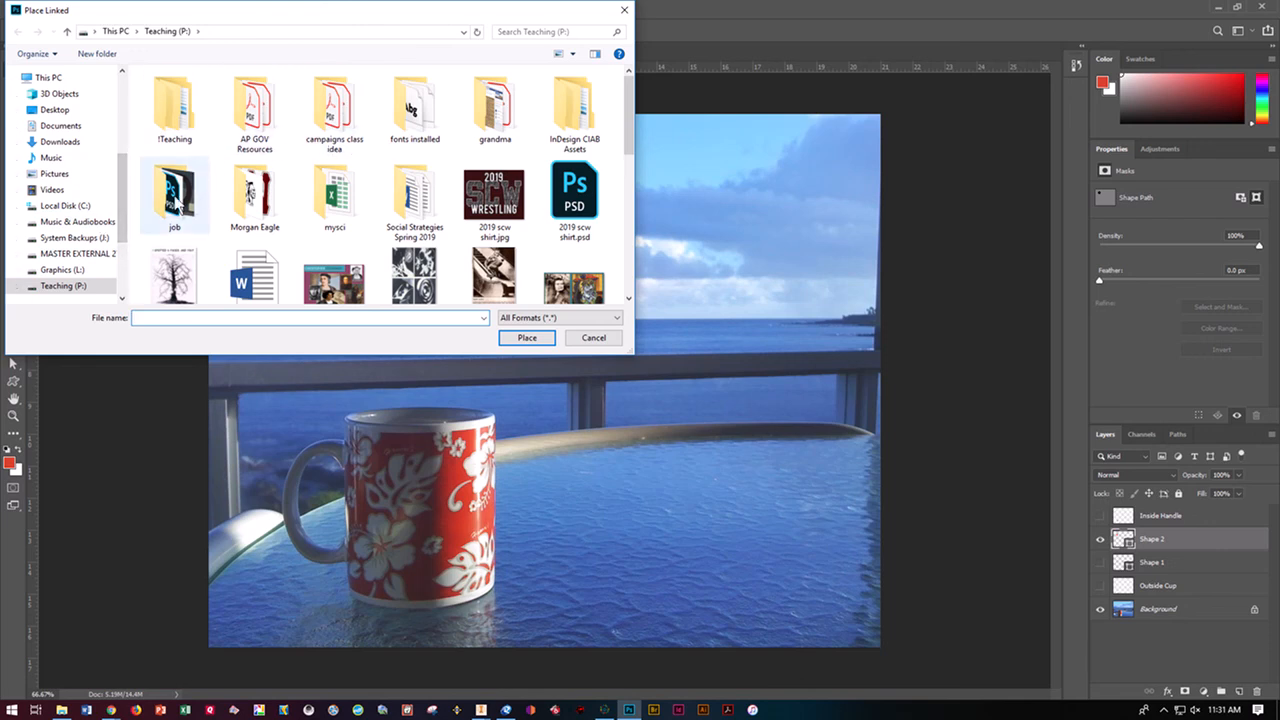
{"action": "left_click", "coordinate": [71, 108]}
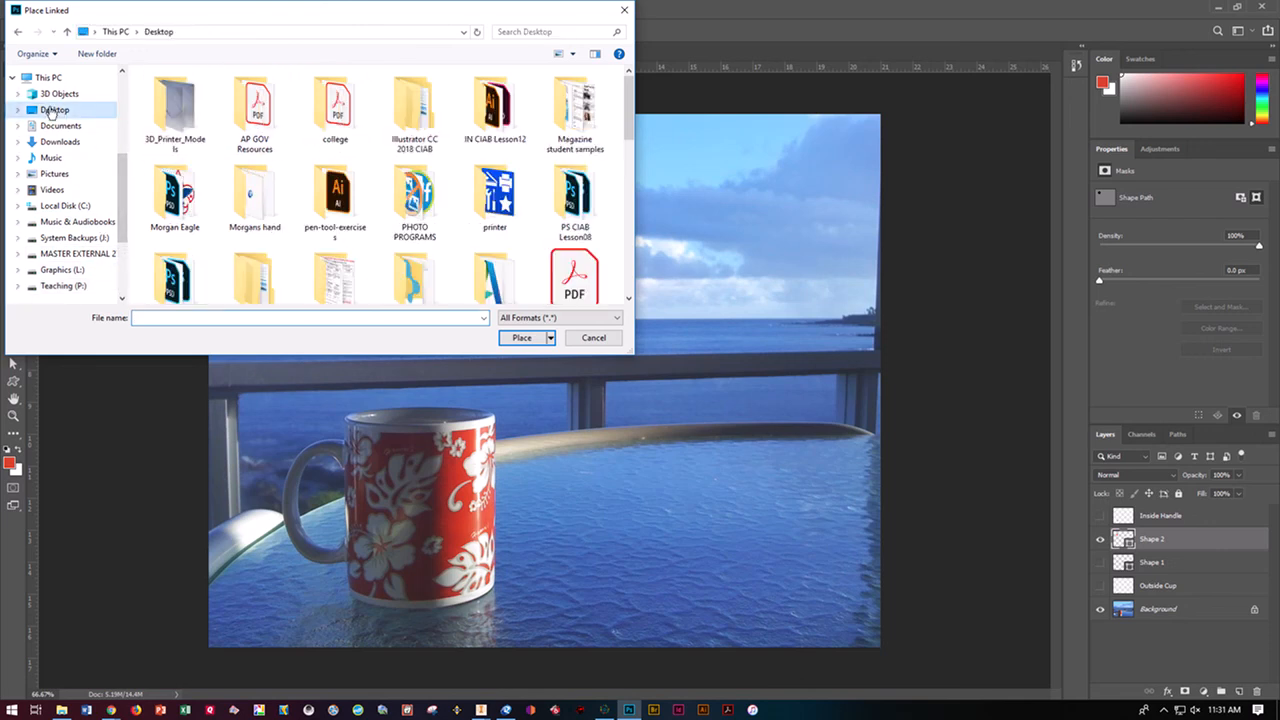
{"action": "double_click", "coordinate": [560, 197]}
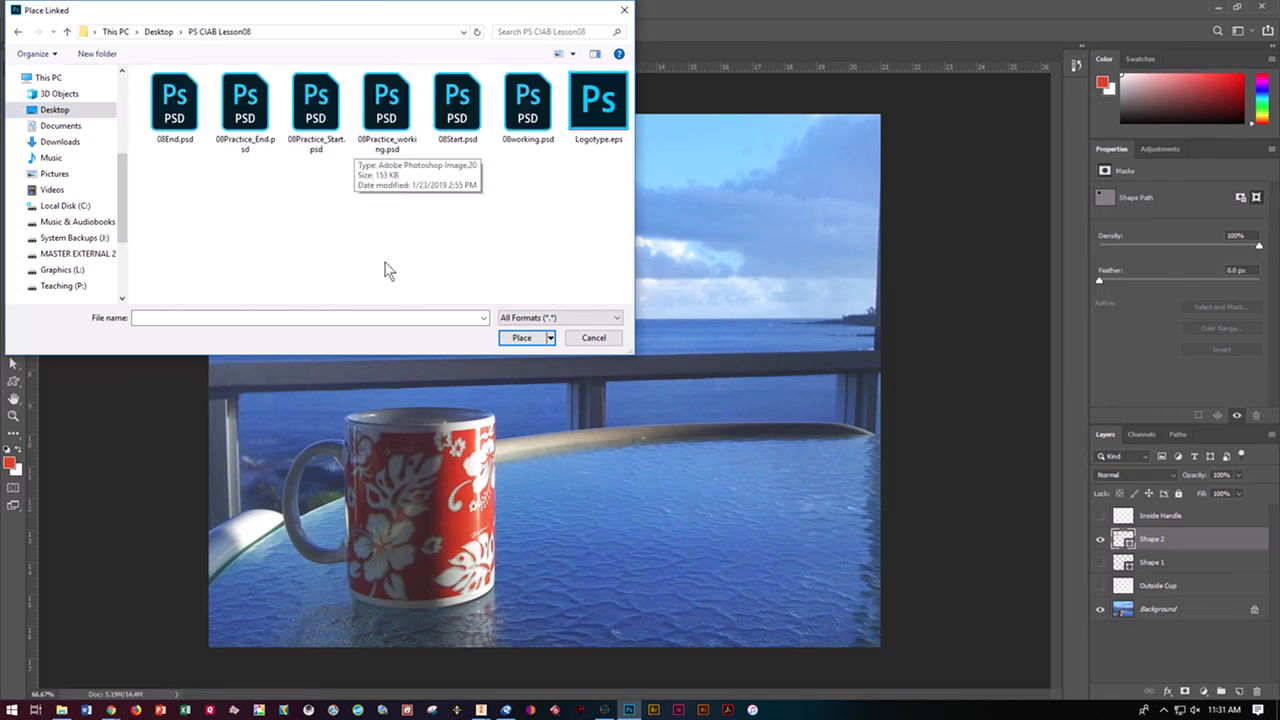
{"action": "left_click", "coordinate": [548, 319]}
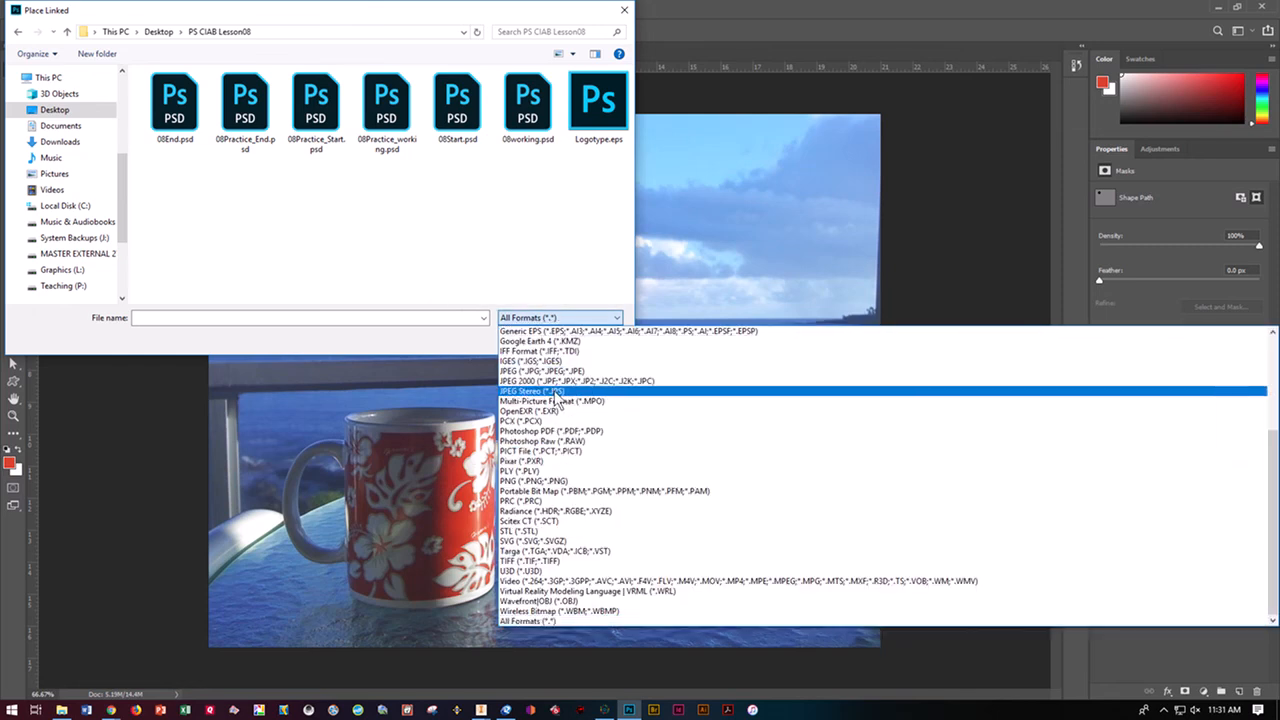
{"action": "left_click", "coordinate": [562, 622]}
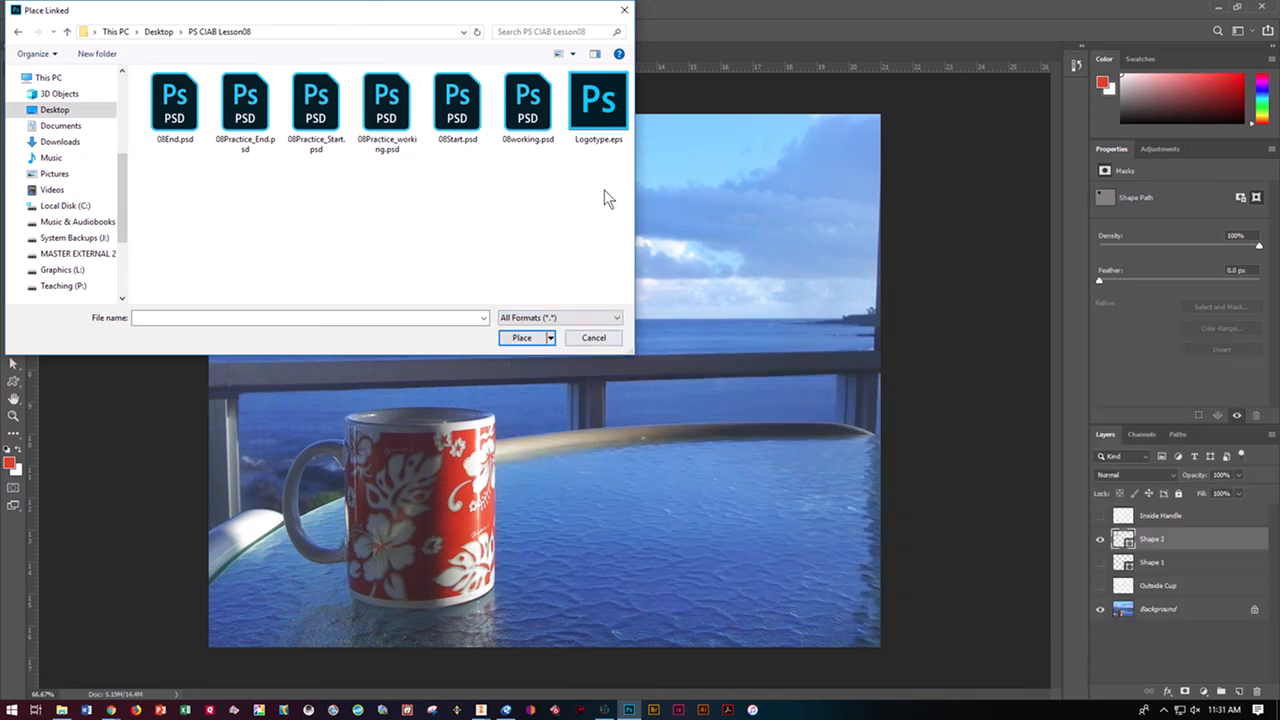
{"action": "left_click", "coordinate": [604, 102]}
{"action": "left_click", "coordinate": [547, 338]}
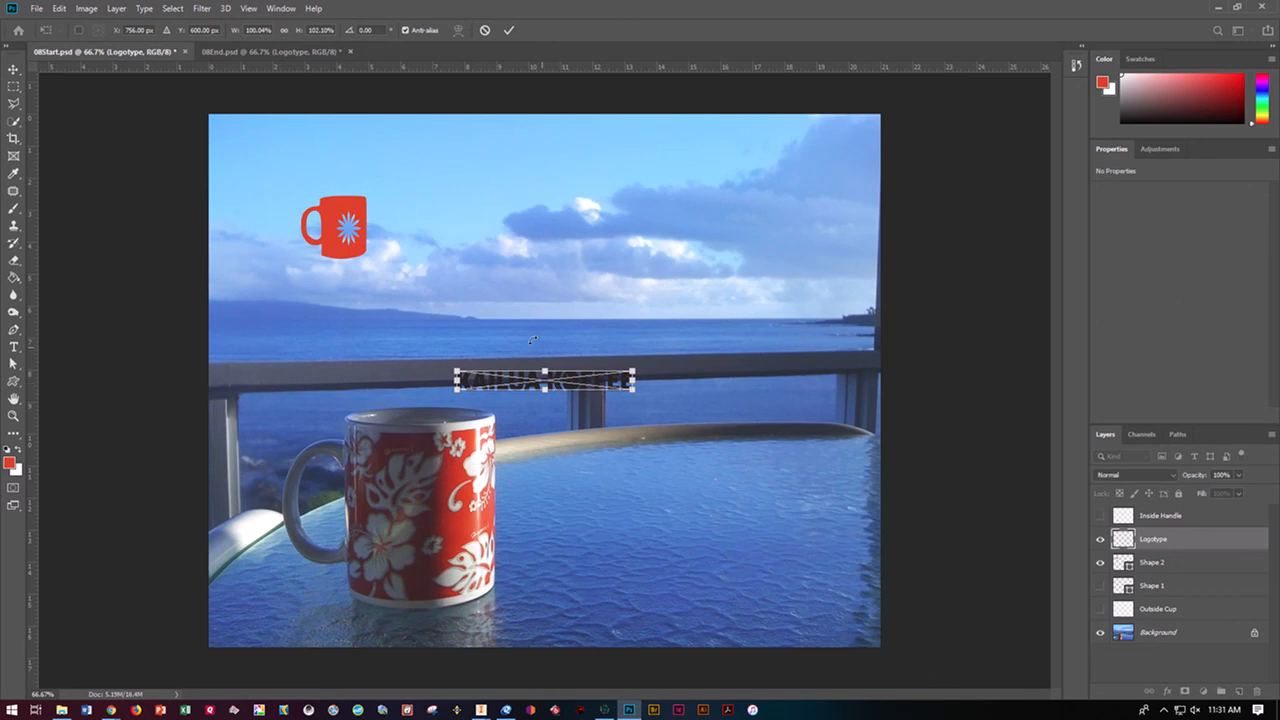
Move the placed logotype beside the red cup and scale it proportionally to about 13.9 in wide
{"action": "left_click", "coordinate": [13, 70]}
{"action": "left_click_drag", "start_coordinate": [494, 382], "coordinate": [417, 207]}
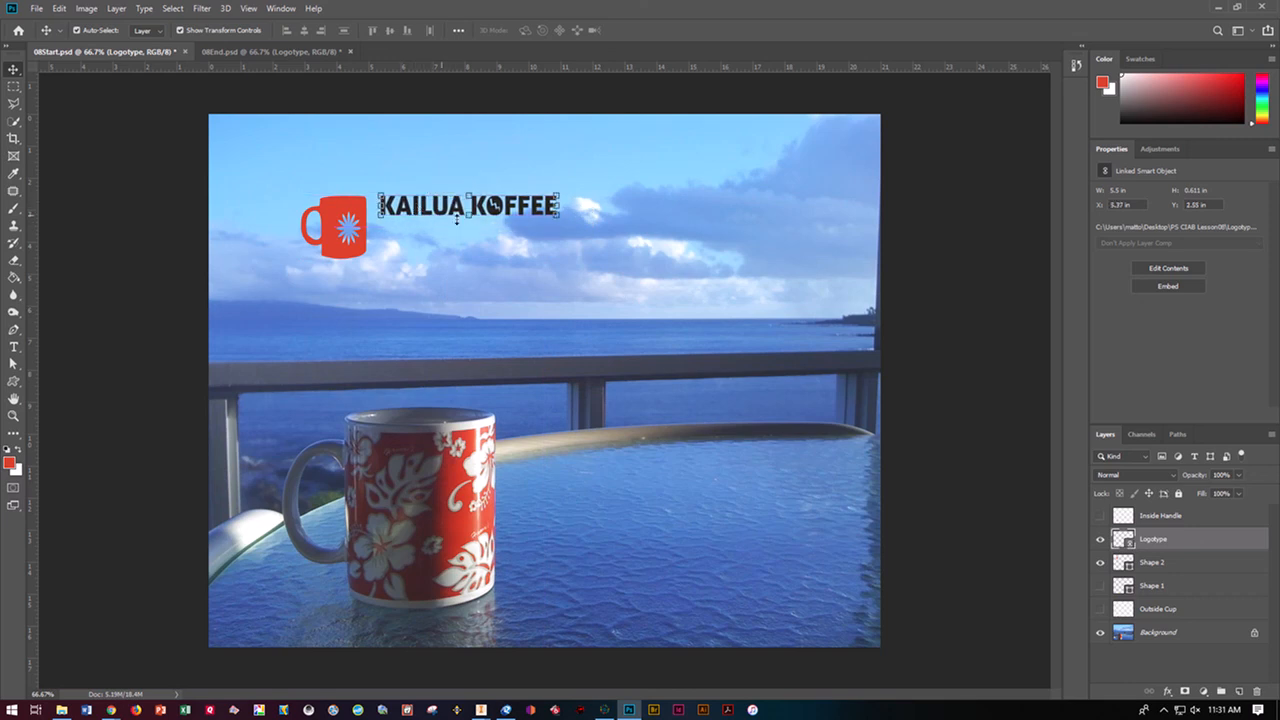
{"action": "left_click_drag", "start_coordinate": [559, 213], "coordinate": [819, 329]}
{"action": "key", "text": "Return"}
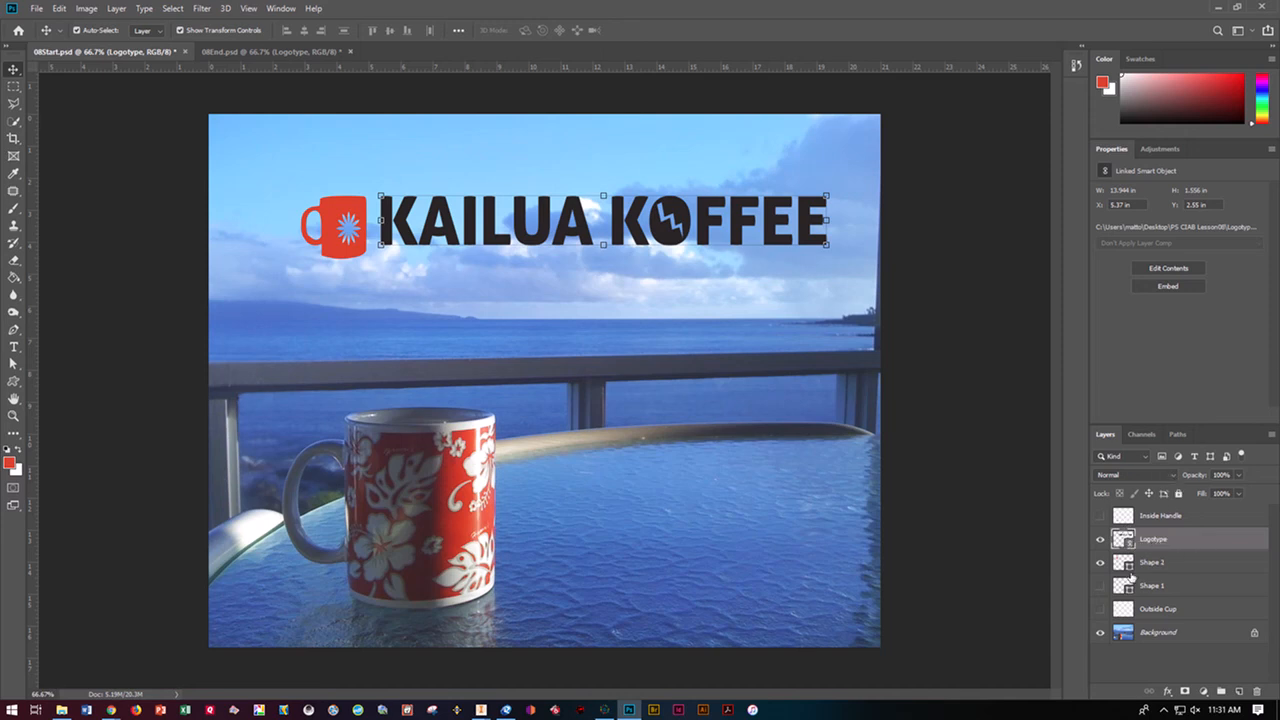
Add a Color Overlay to the Logotype layer using the red sampled from the cup (df3e23)
{"action": "left_click", "coordinate": [1169, 691]}
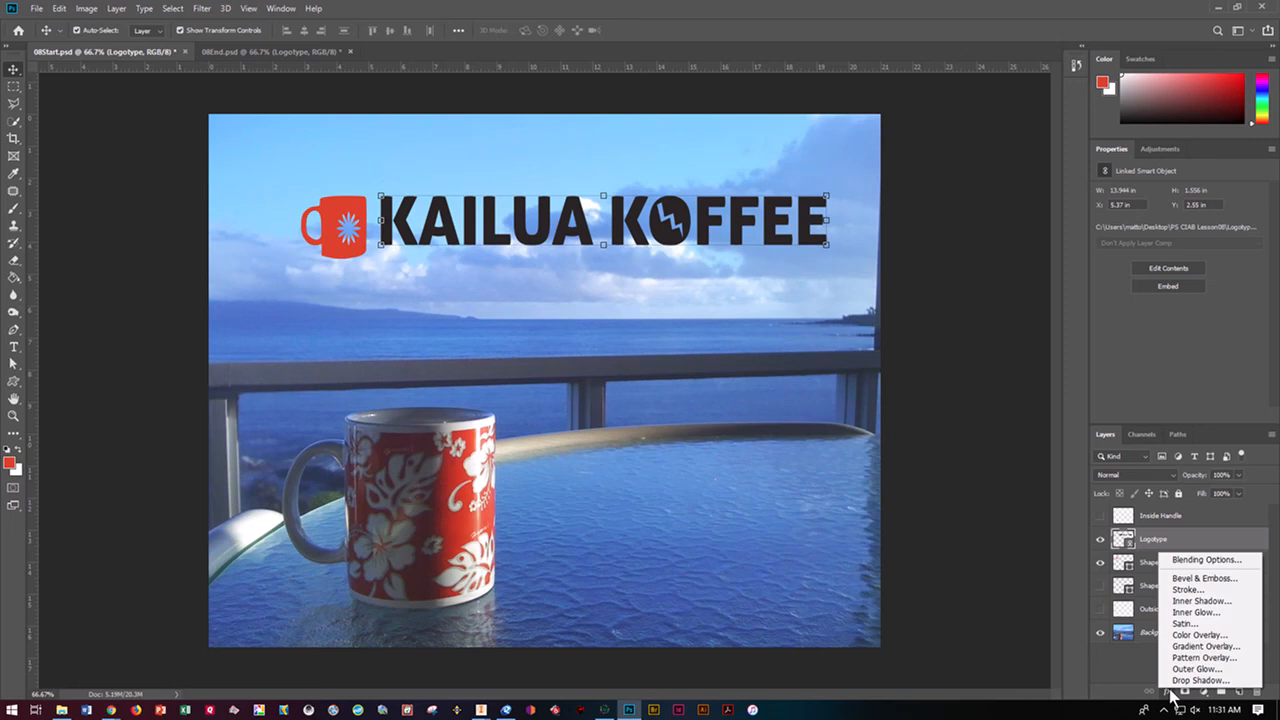
{"action": "left_click", "coordinate": [1172, 636]}
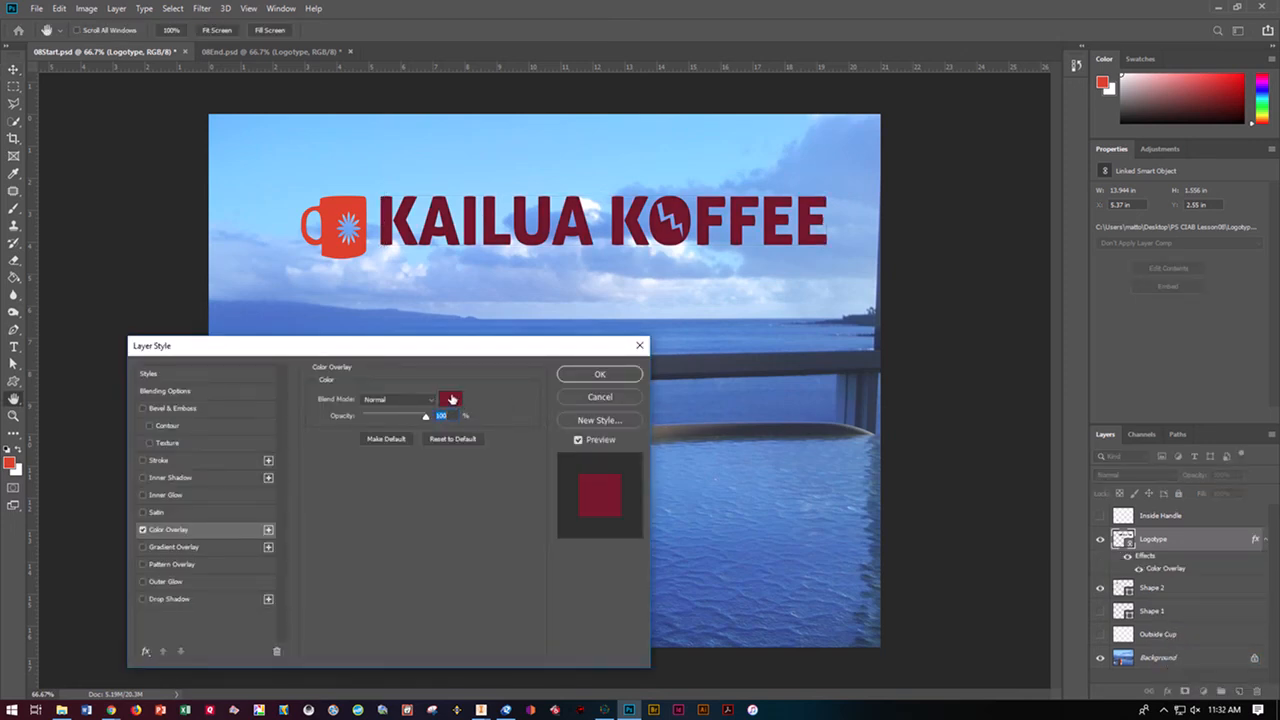
{"action": "left_click", "coordinate": [451, 399]}
{"action": "left_click", "coordinate": [339, 206]}
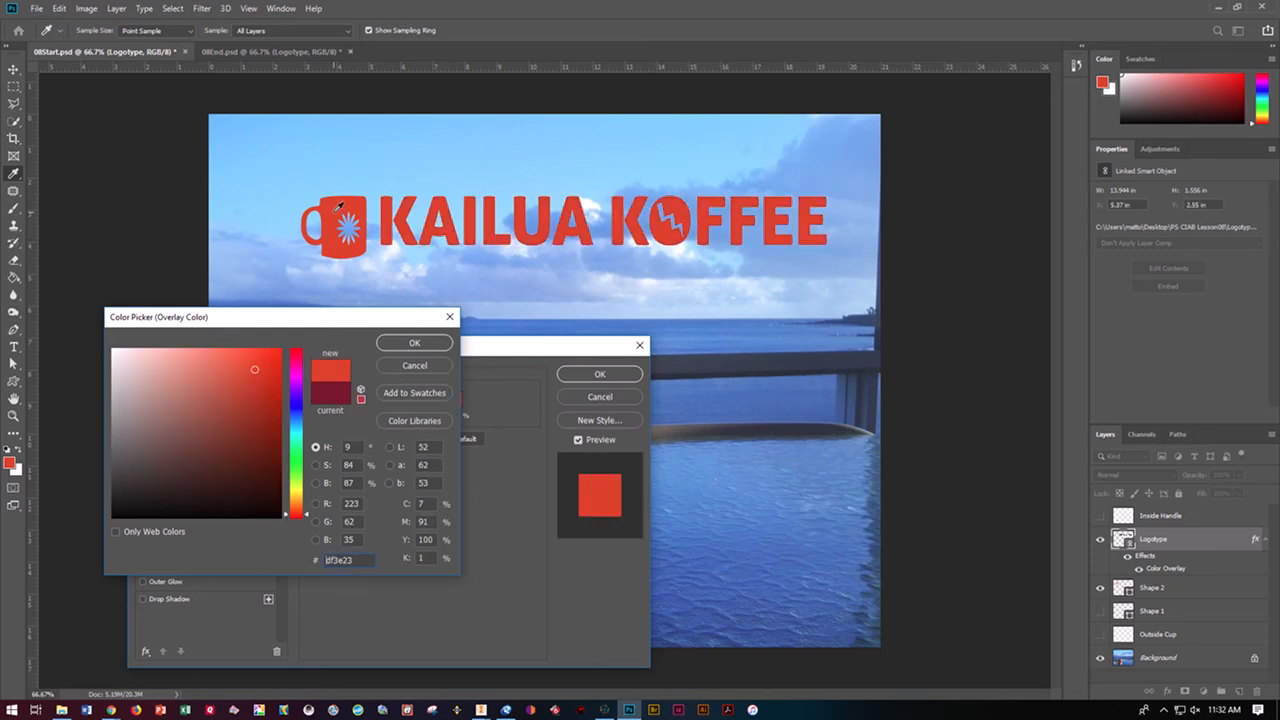
{"action": "left_click", "coordinate": [414, 343]}
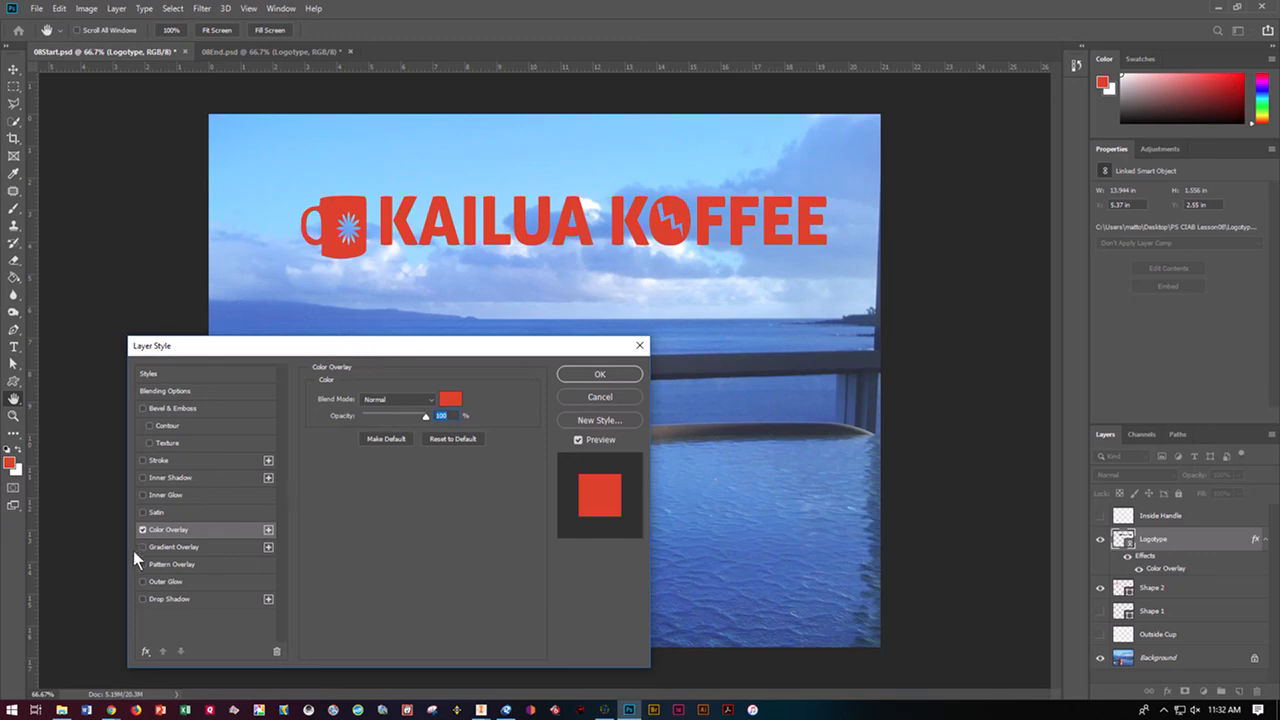
Add Bevel & Emboss to the Logotype layer's style and apply the layer style
{"action": "left_click", "coordinate": [143, 410]}
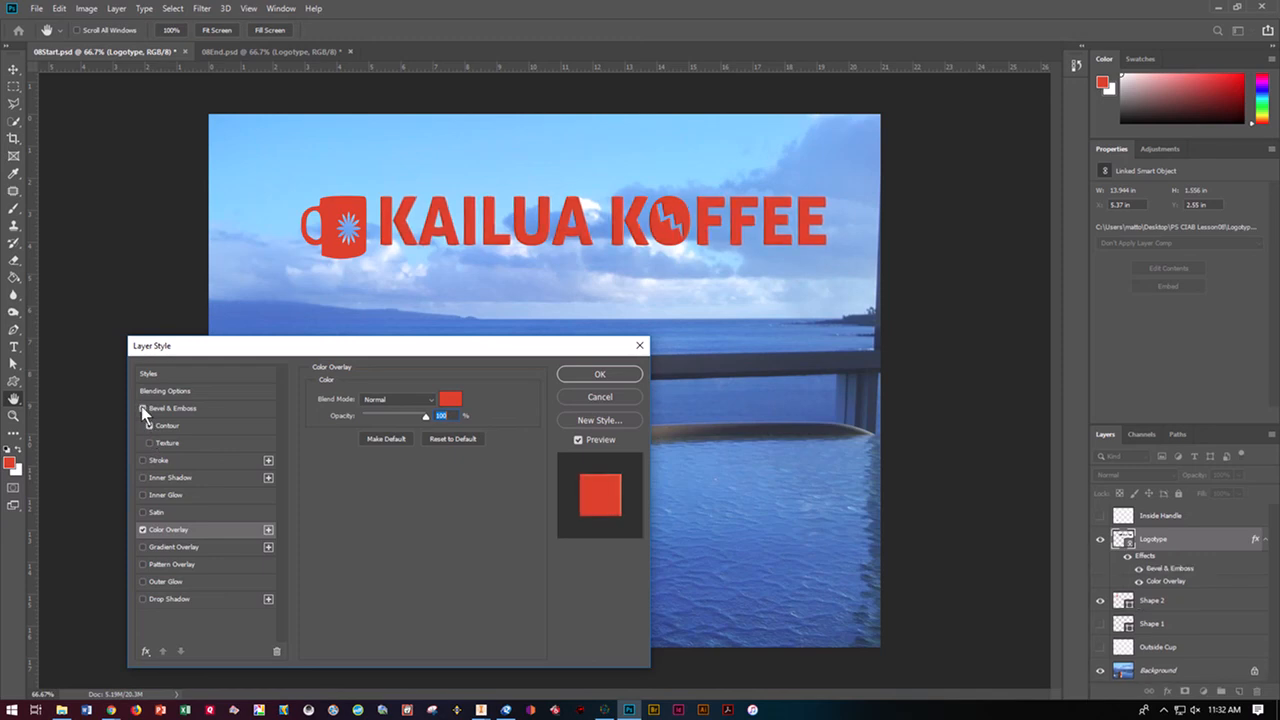
{"action": "left_click", "coordinate": [149, 442]}
{"action": "left_click", "coordinate": [596, 376]}
Apply a Bevel & Emboss effect to the red cup shape, keeping the Inner Bevel style and the other default settings
{"action": "left_click", "coordinate": [338, 256]}
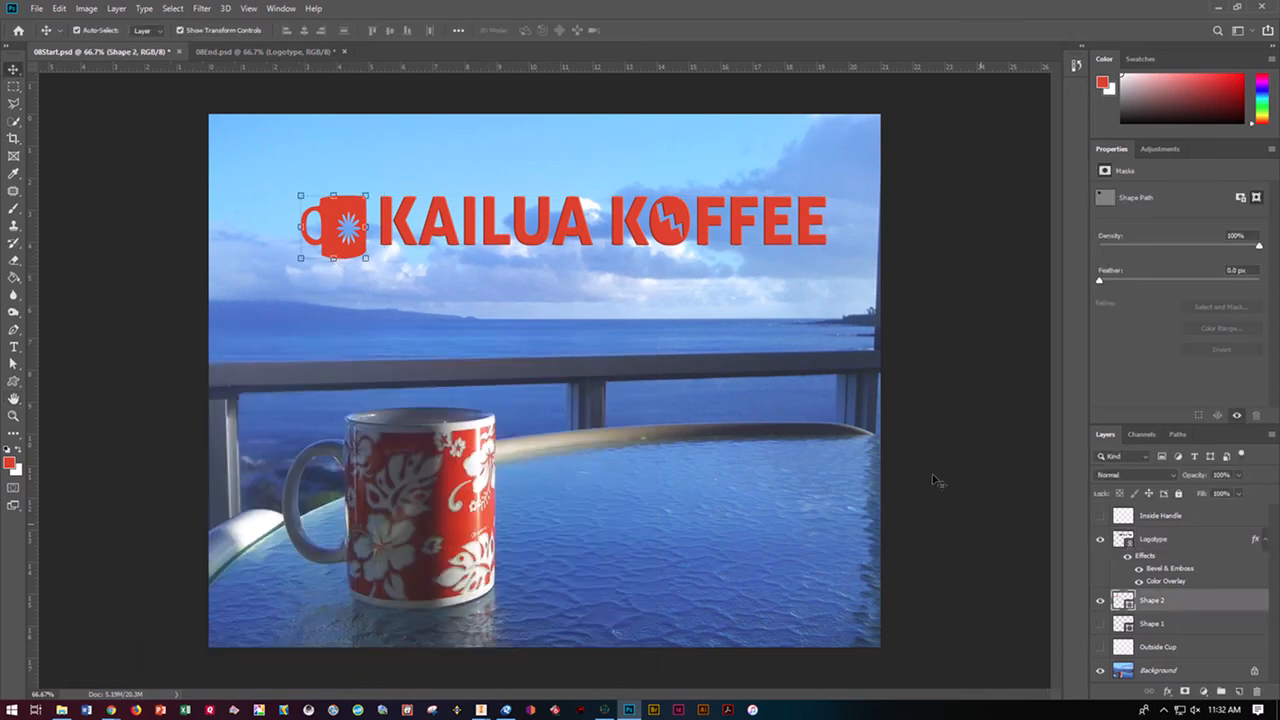
{"action": "left_click", "coordinate": [1167, 691]}
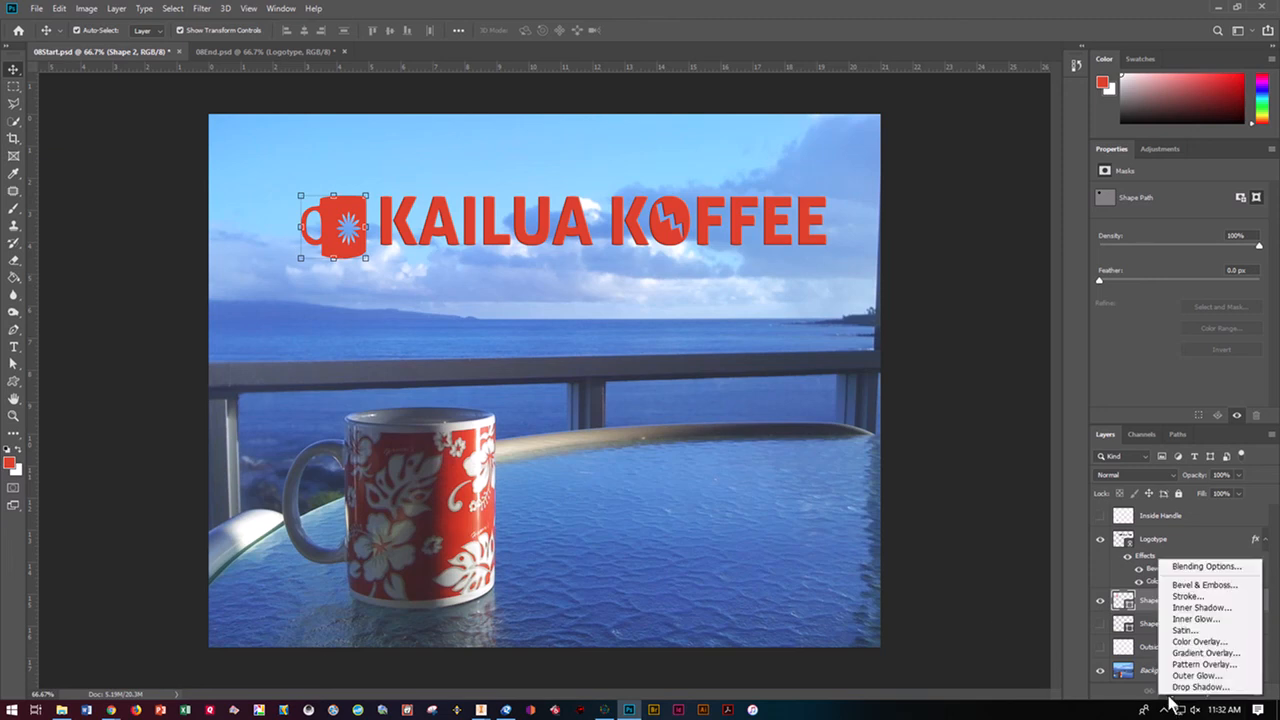
{"action": "left_click", "coordinate": [1180, 585]}
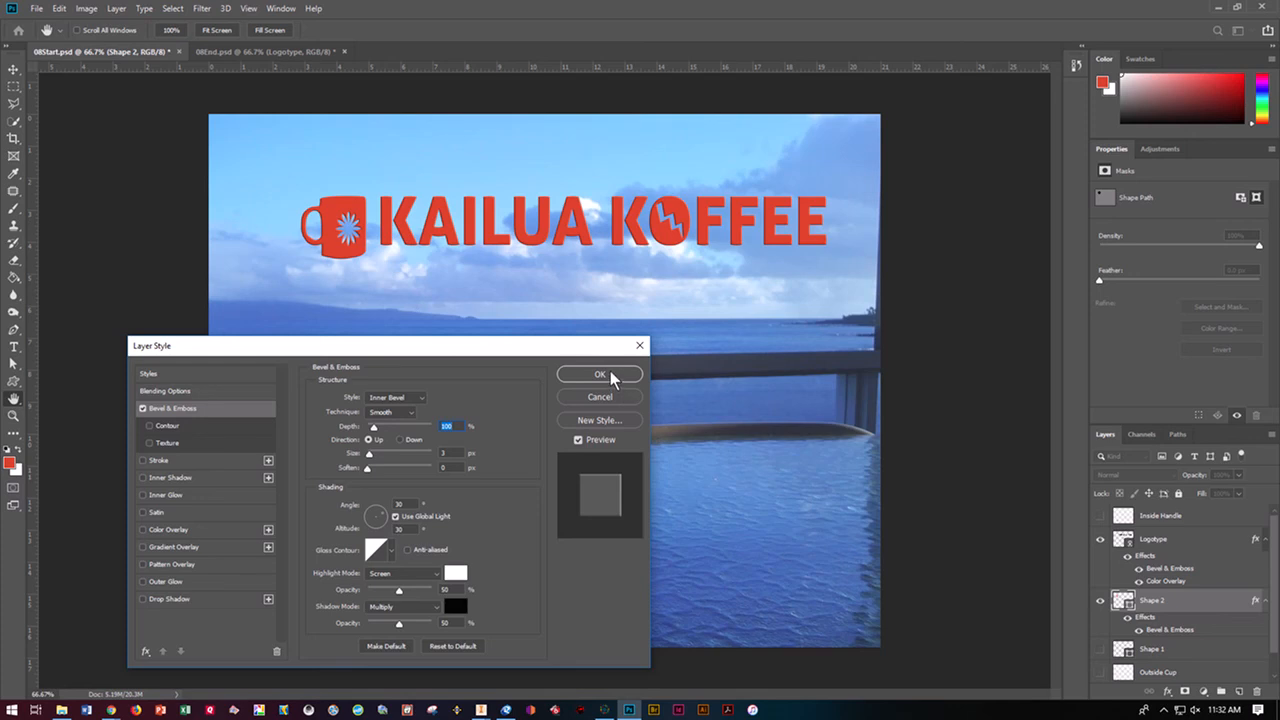
{"action": "left_click", "coordinate": [609, 374]}
Nudge the red cup slightly up and to the right beside the logotype, and deselect it
{"action": "left_click_drag", "start_coordinate": [170, 190], "coordinate": [170, 186]}
{"action": "key", "text": "Right"}
{"action": "key", "text": "Right"}
{"action": "key", "text": "Up"}
{"action": "key", "text": "Up"}
{"action": "left_click", "coordinate": [140, 210]}
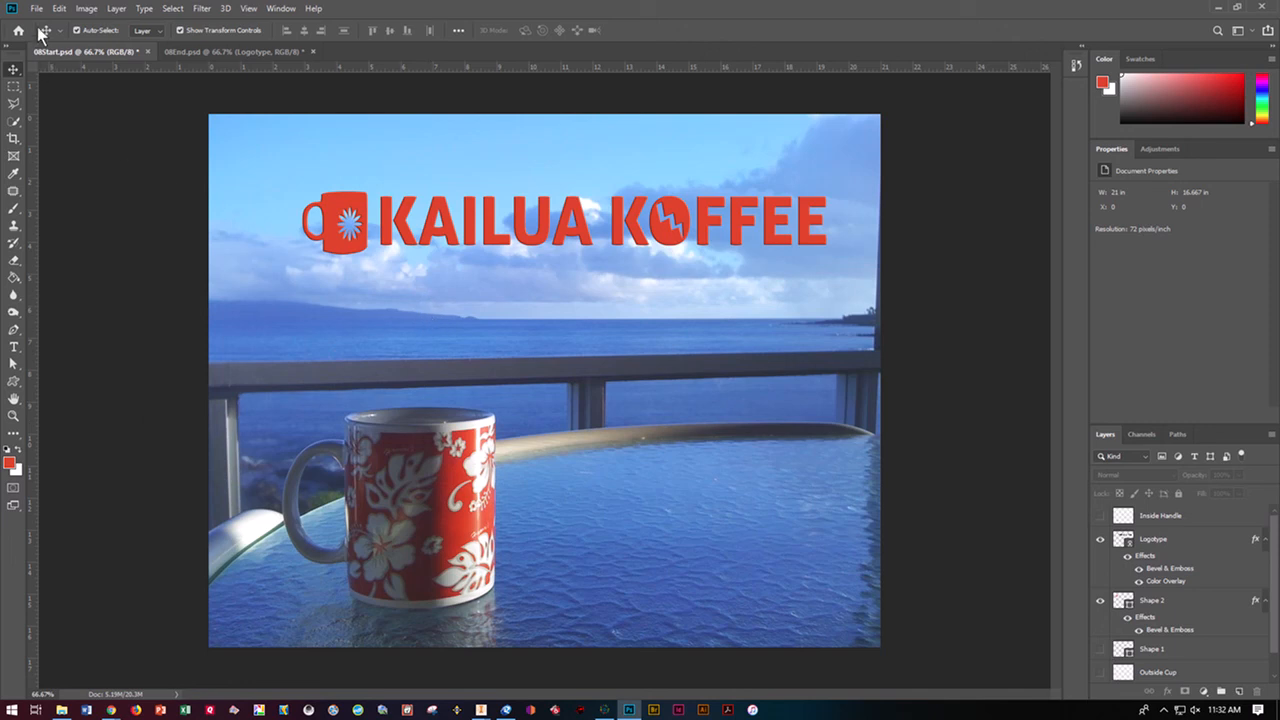
{"action": "mouse_move", "coordinate": [457, 710]}
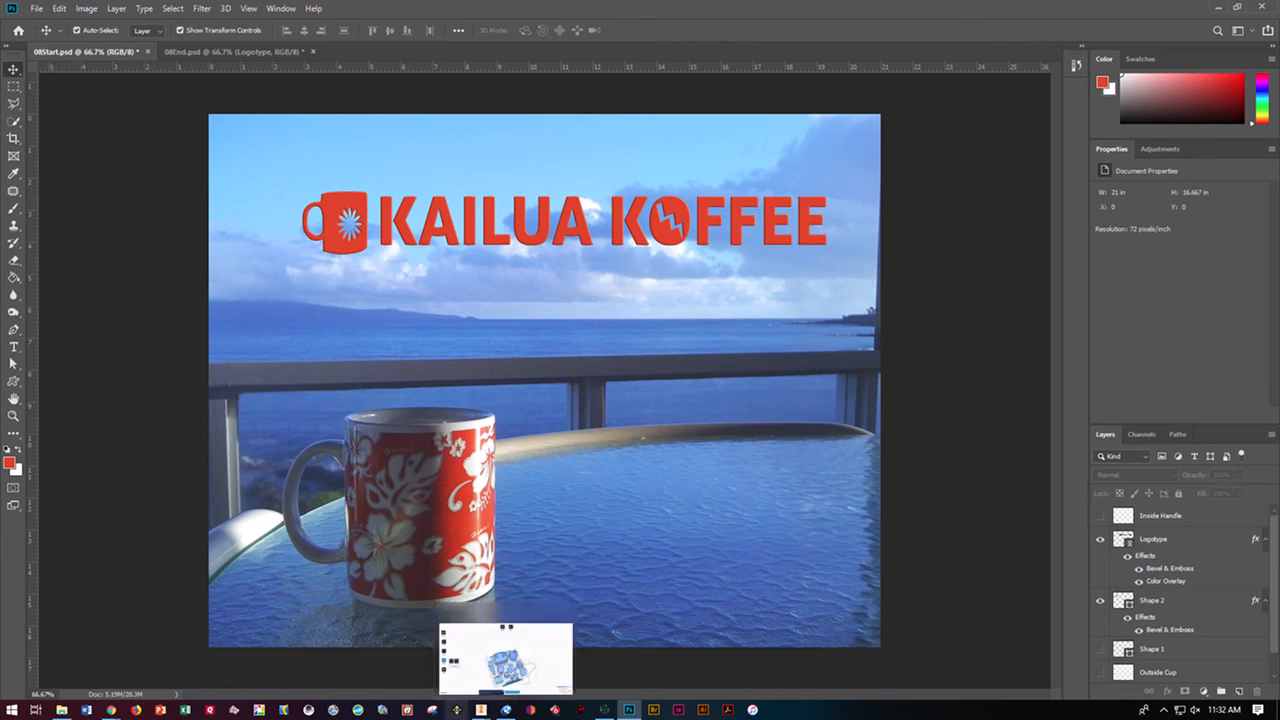